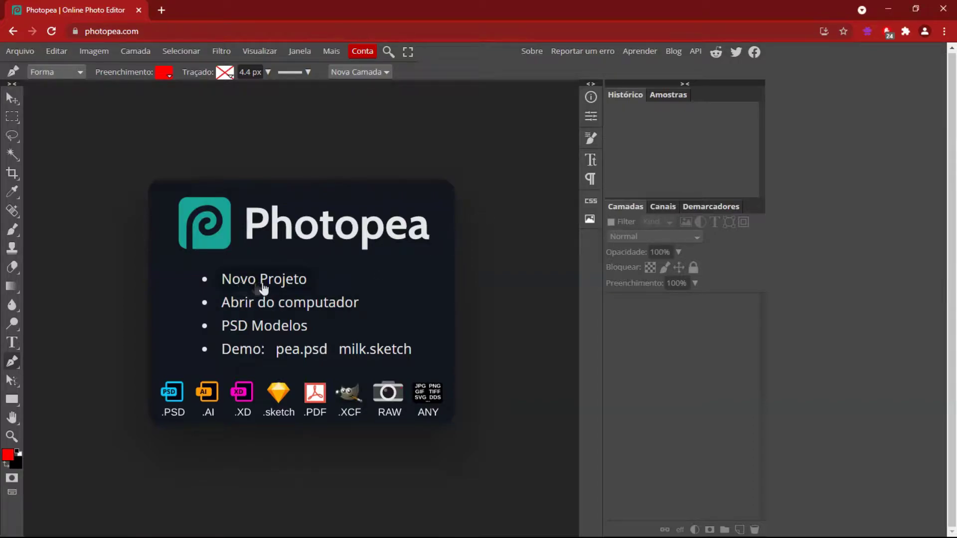
Start a new project and look through the templates offered for the Instagram size.
click(274, 288)
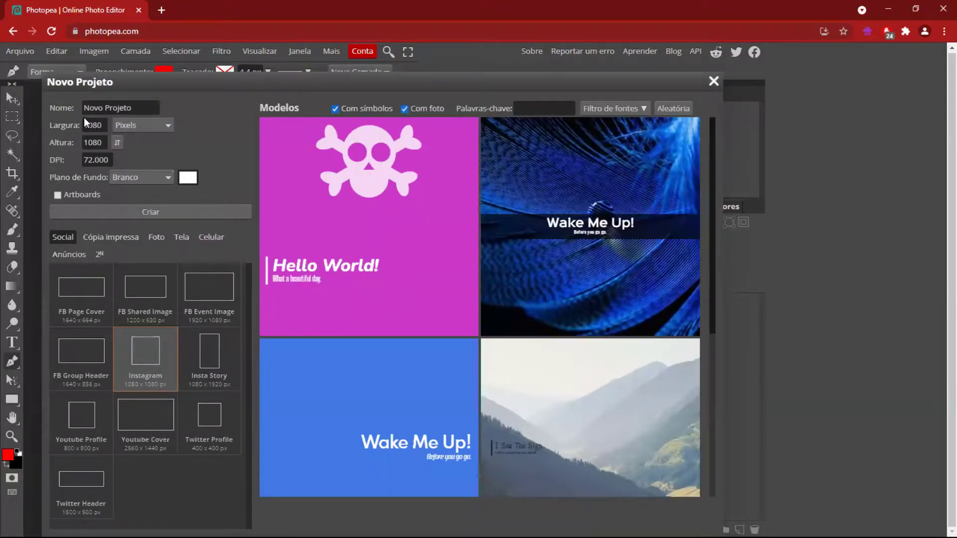
scroll(346, 255, down, 3)
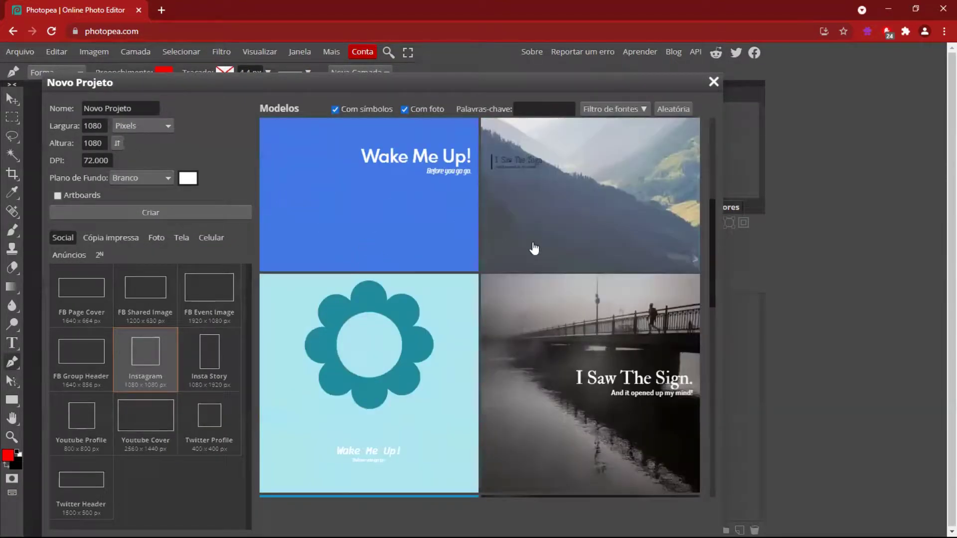
scroll(536, 349, down, 3)
scroll(423, 297, down, 5)
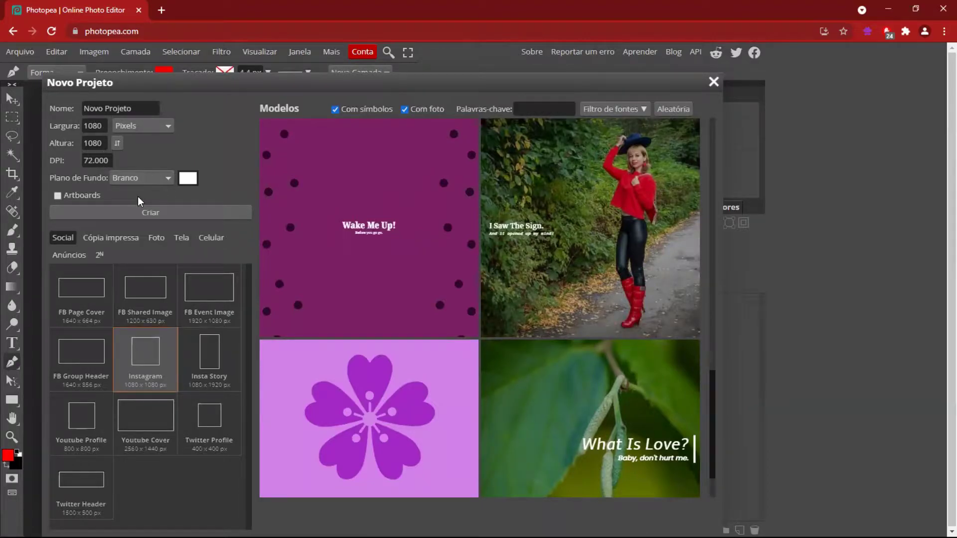
Review the new project's name field and the measurement units available for its width.
click(120, 108)
click(137, 108)
drag(131, 108, 83, 107)
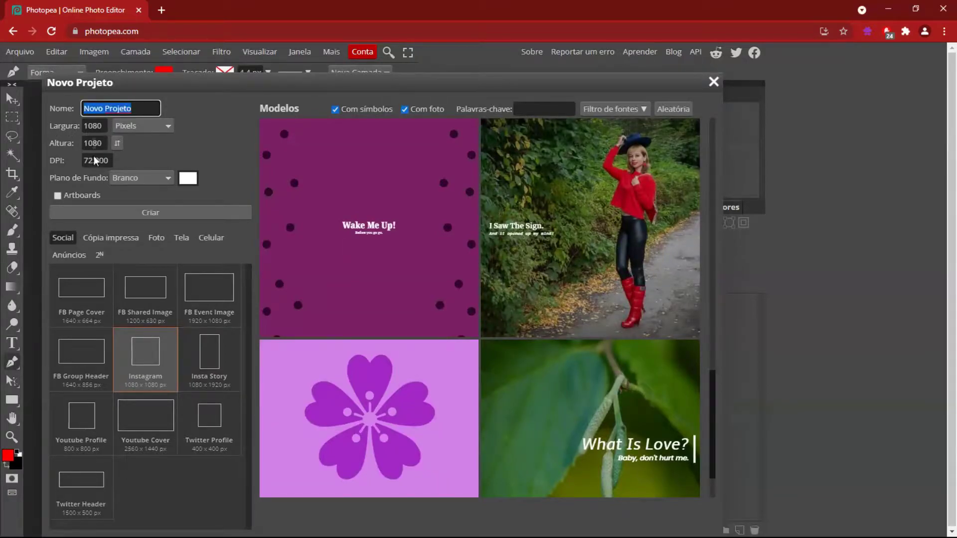
click(139, 126)
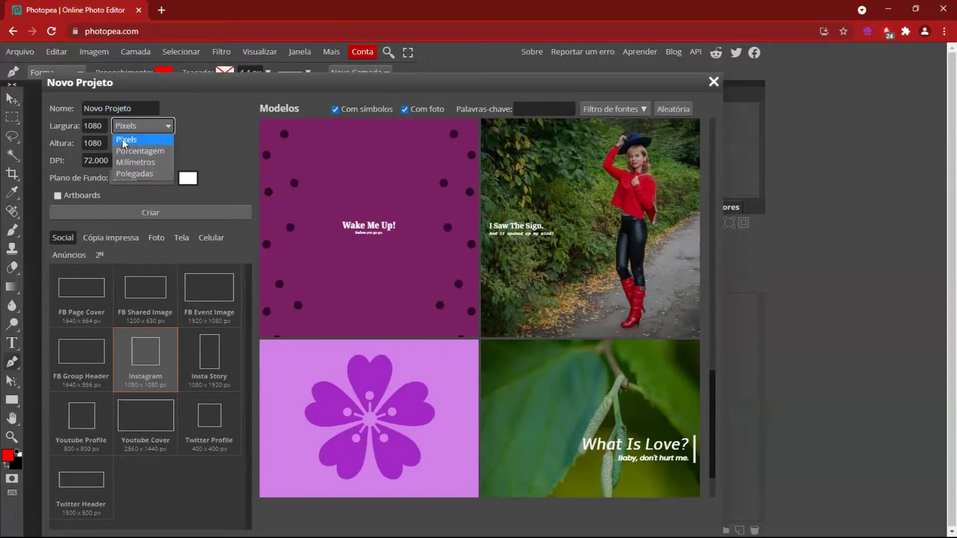
click(181, 146)
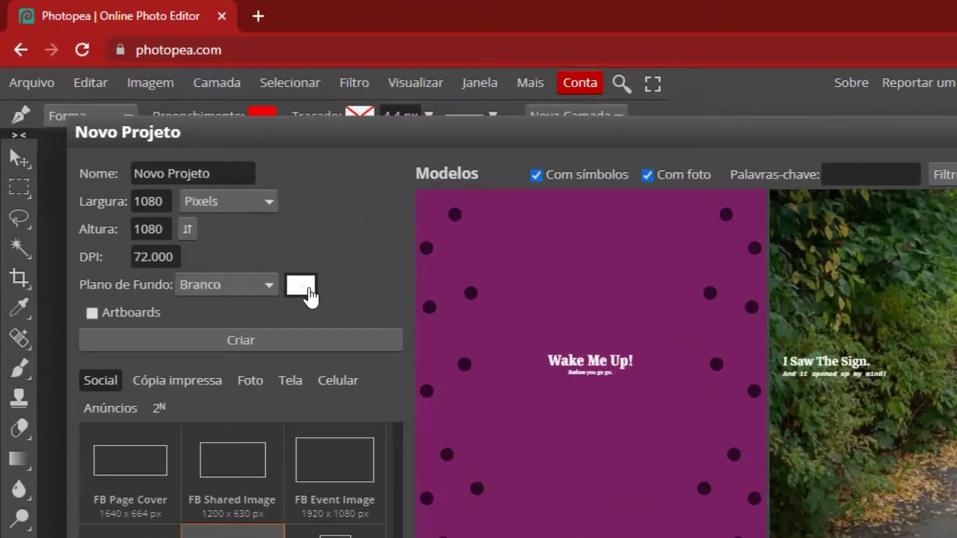
Set the new project's background to a custom red with hex value ed0a1f.
click(301, 286)
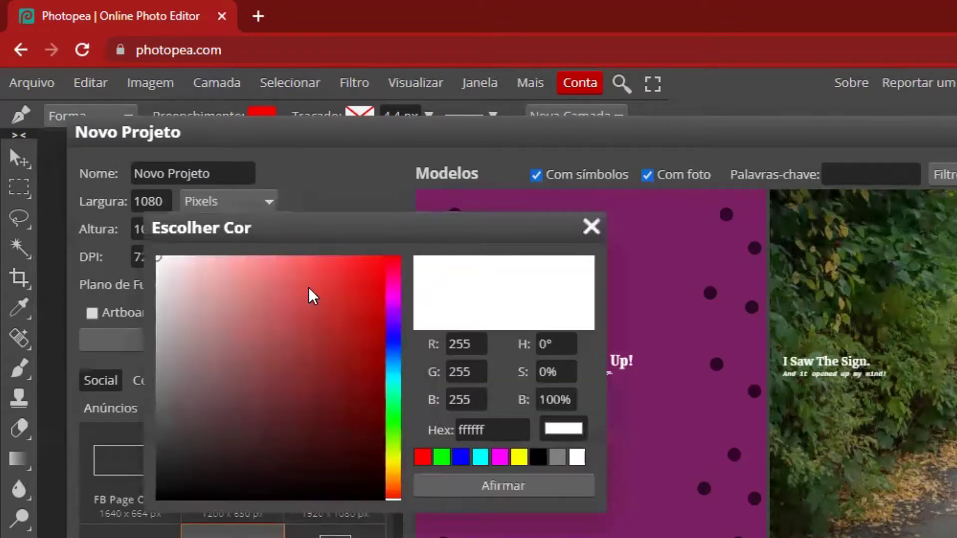
click(375, 273)
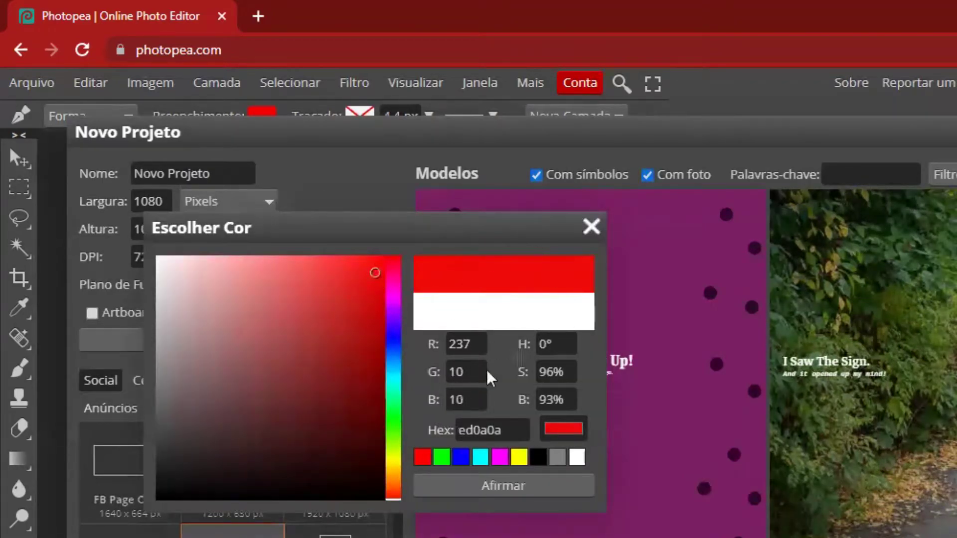
click(393, 447)
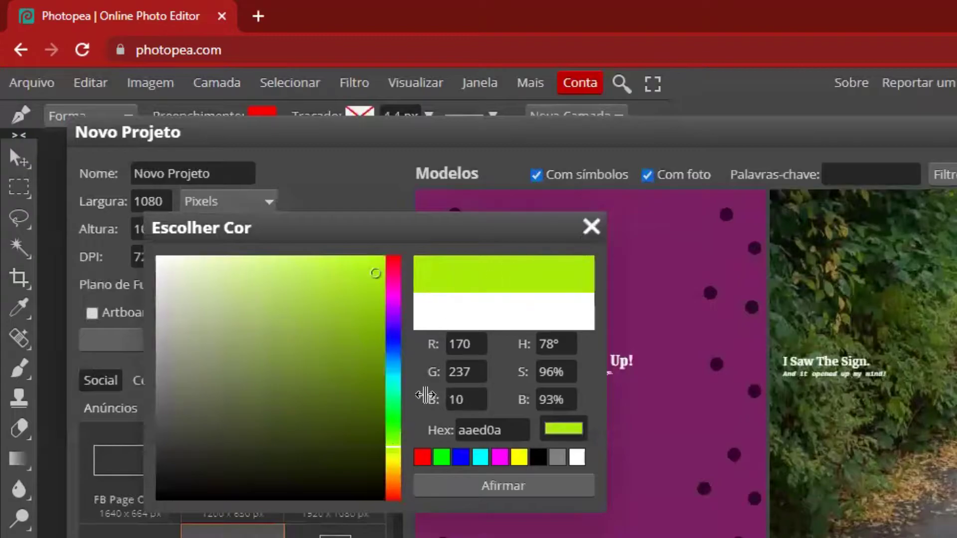
click(393, 259)
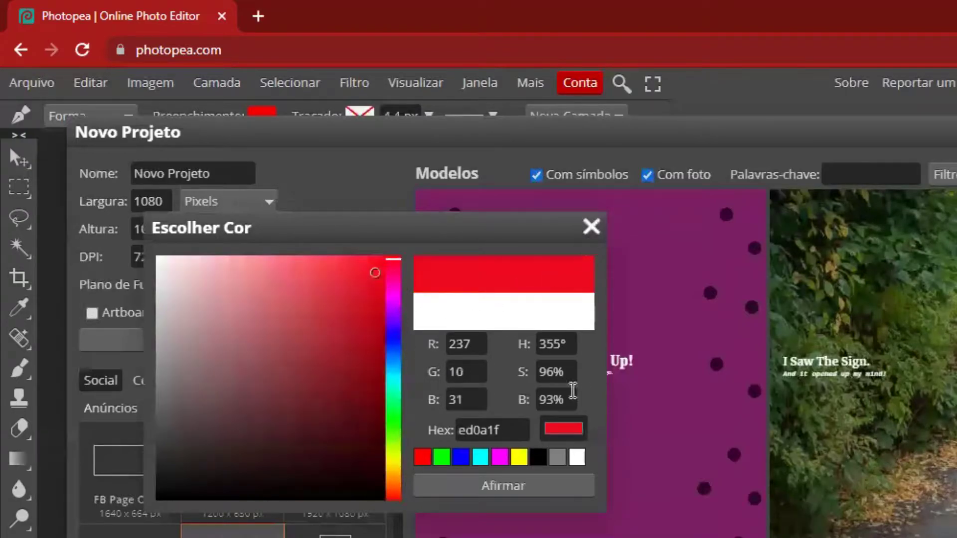
click(499, 490)
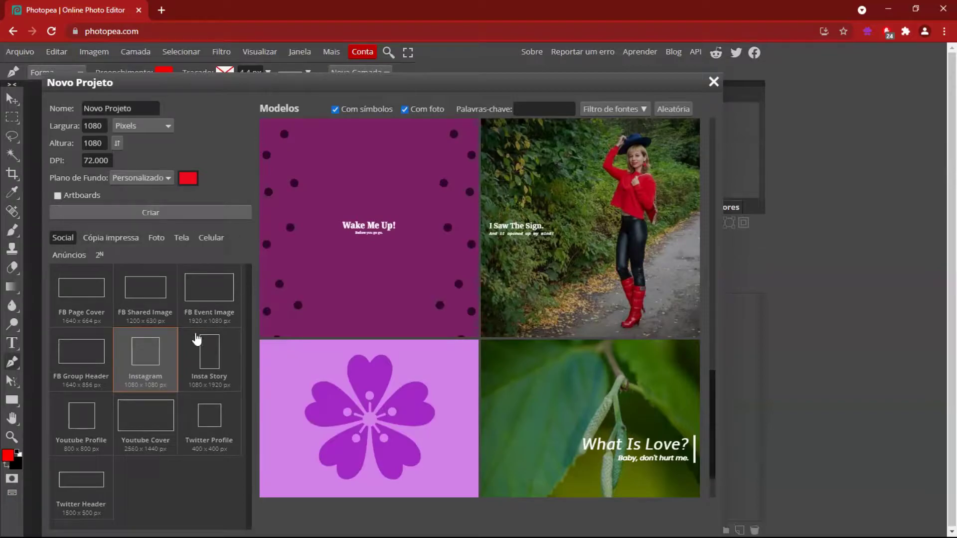
Examine the preset sizes for social media, print, photo, screen, mobile, ads and powers of two.
click(60, 241)
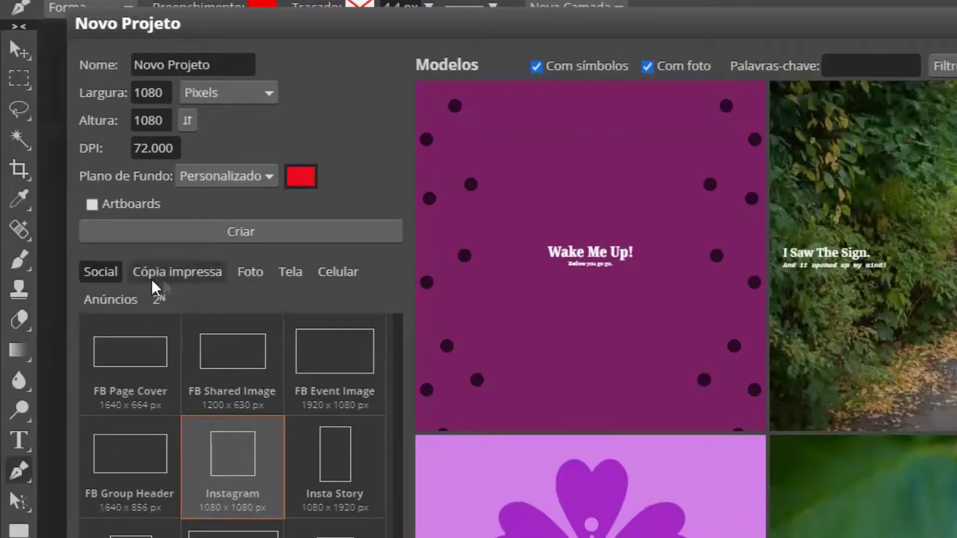
click(174, 275)
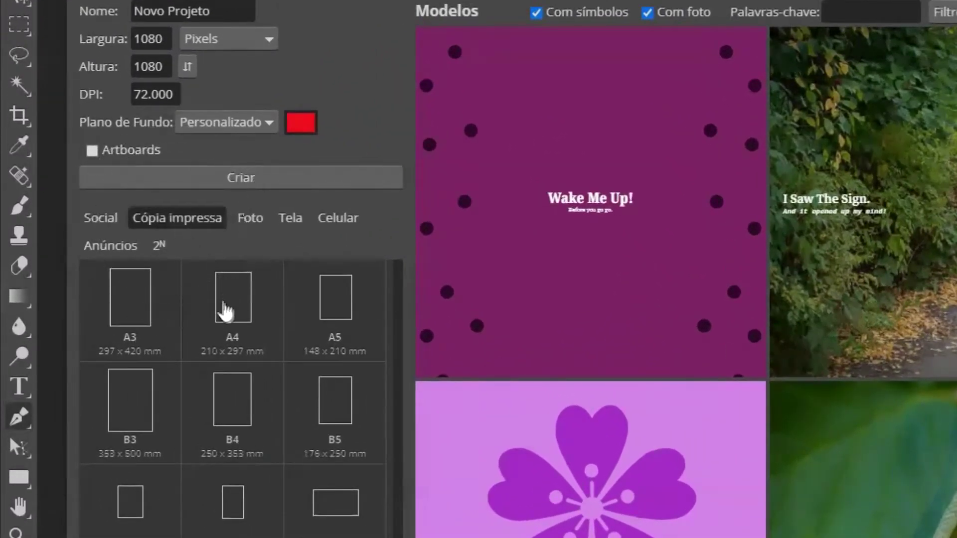
click(227, 313)
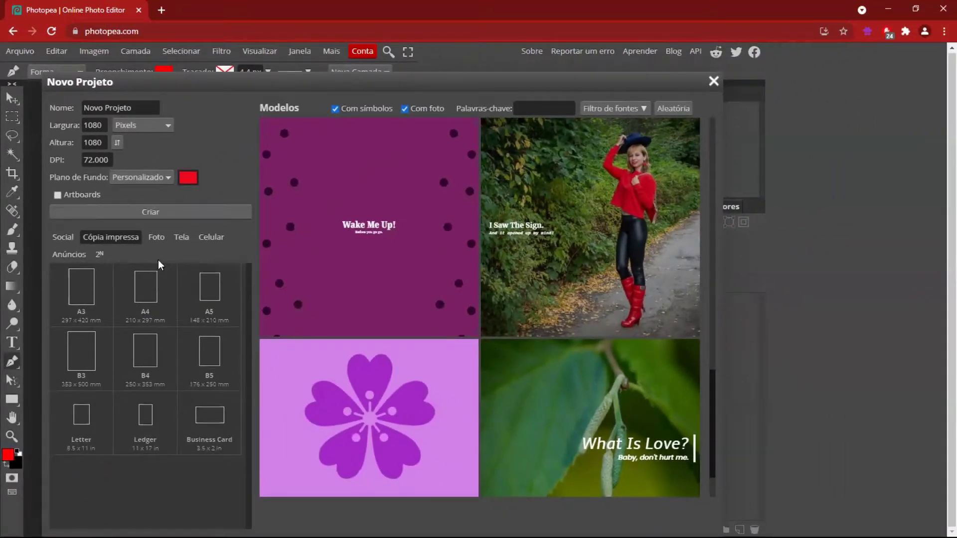
click(157, 238)
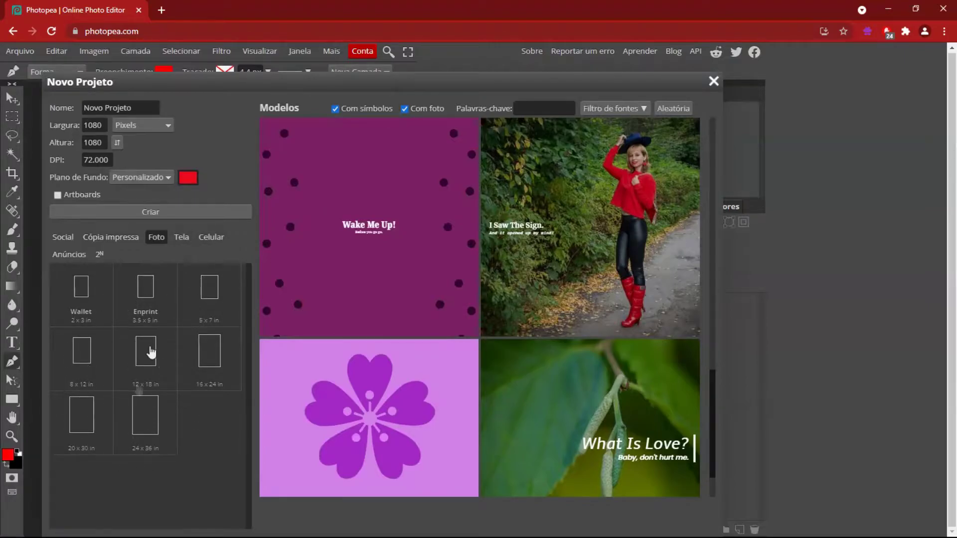
click(183, 238)
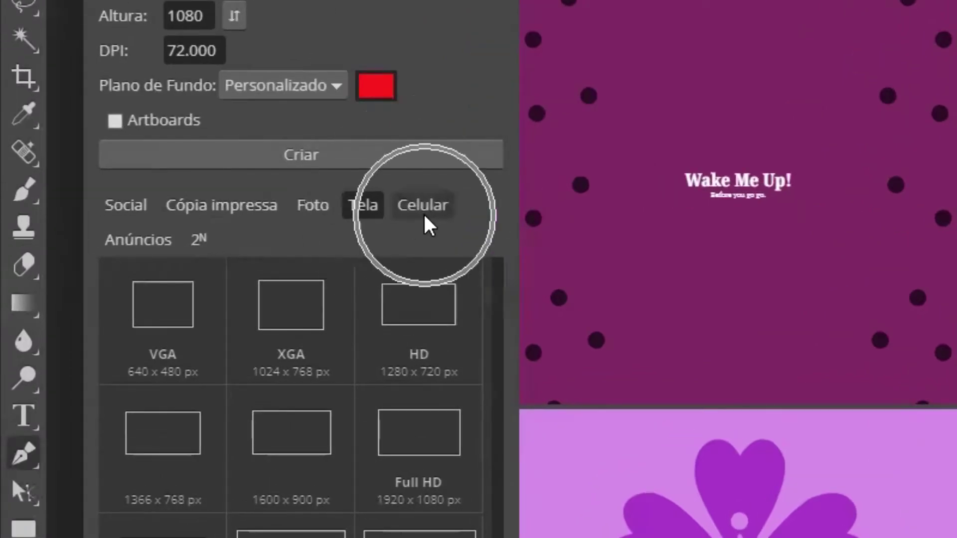
click(423, 212)
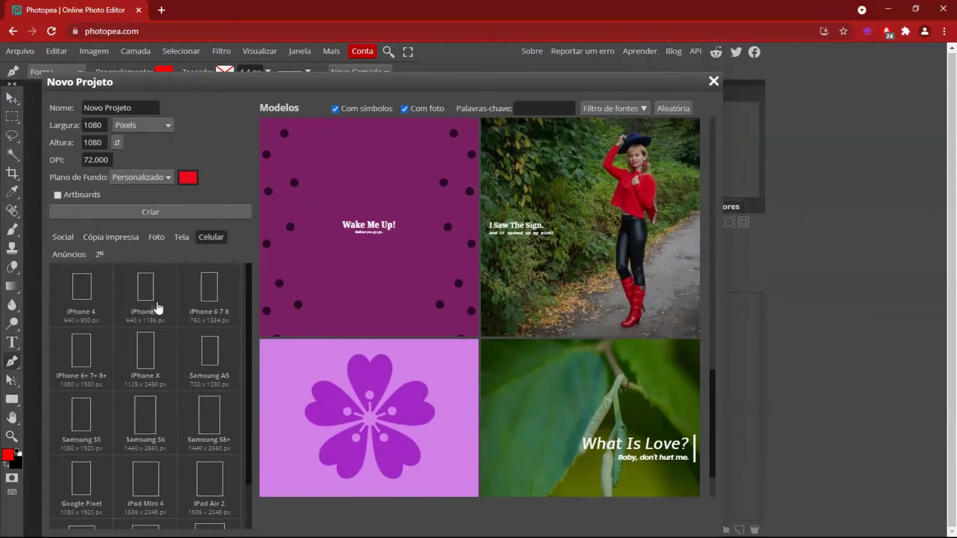
scroll(226, 362, down, 1)
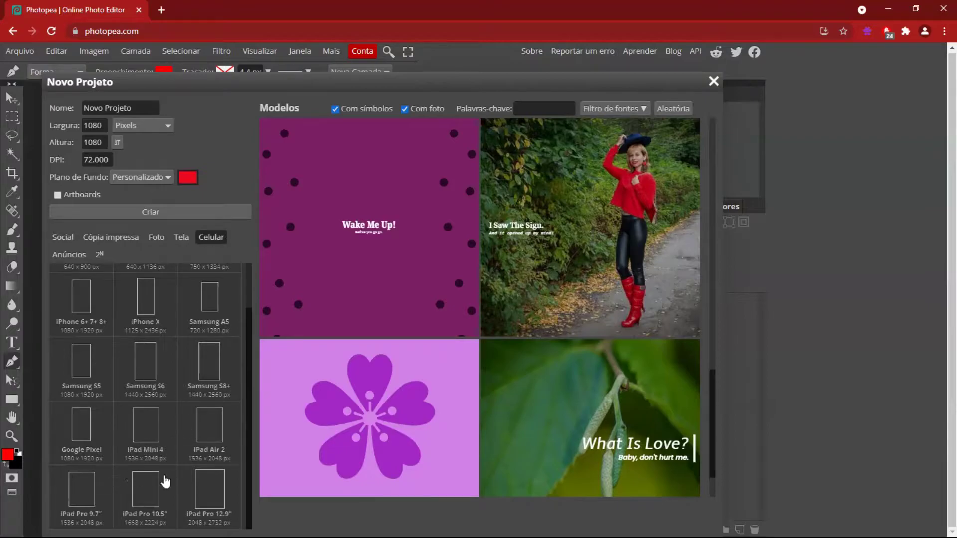
scroll(204, 484, up, 1)
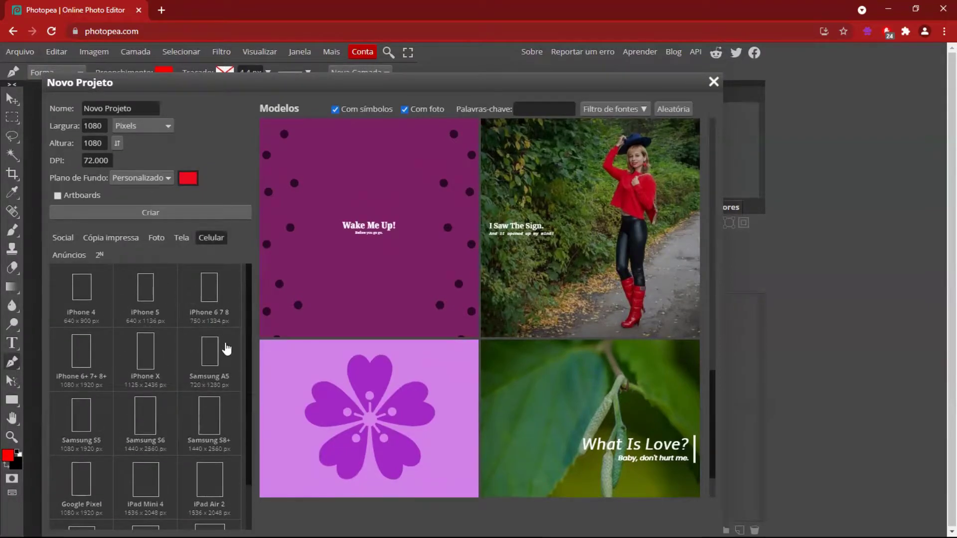
click(60, 255)
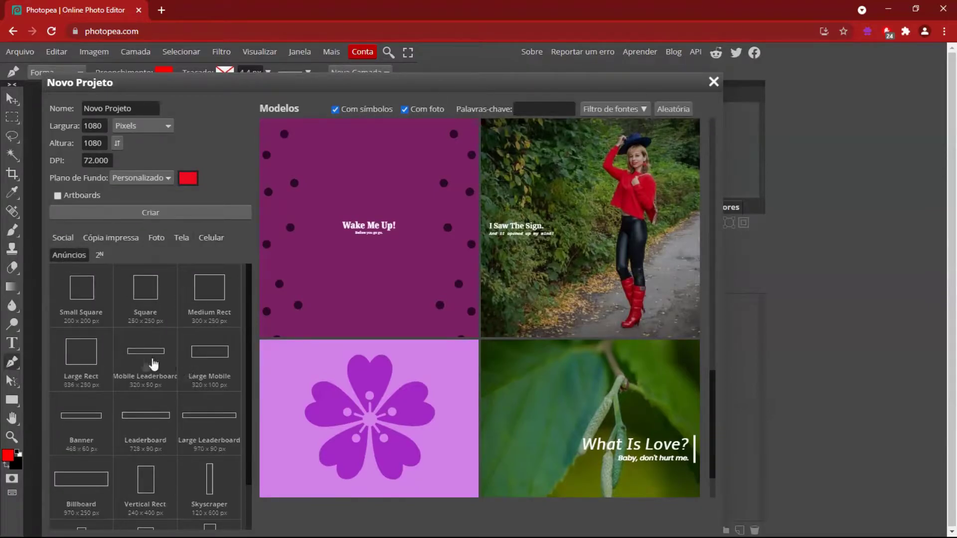
scroll(172, 461, down, 1)
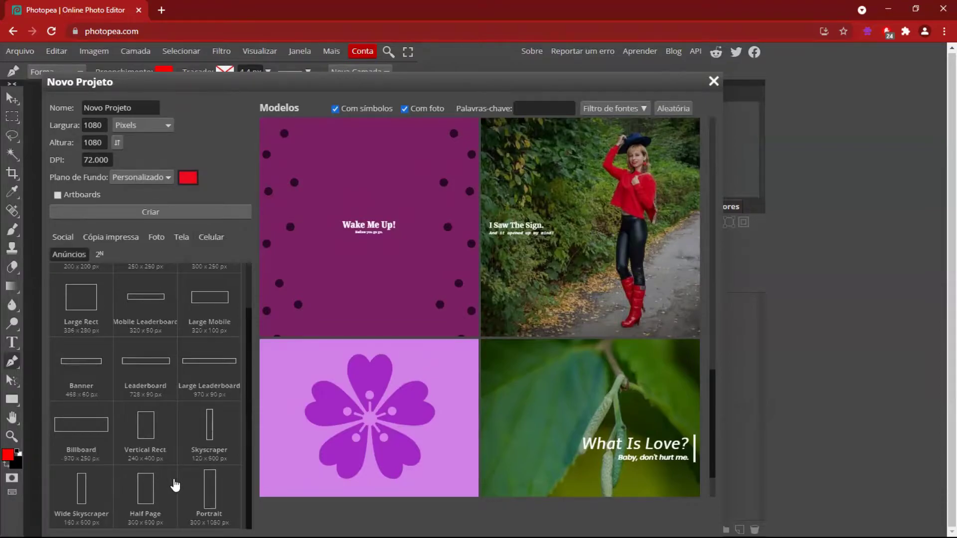
scroll(175, 485, up, 1)
click(98, 254)
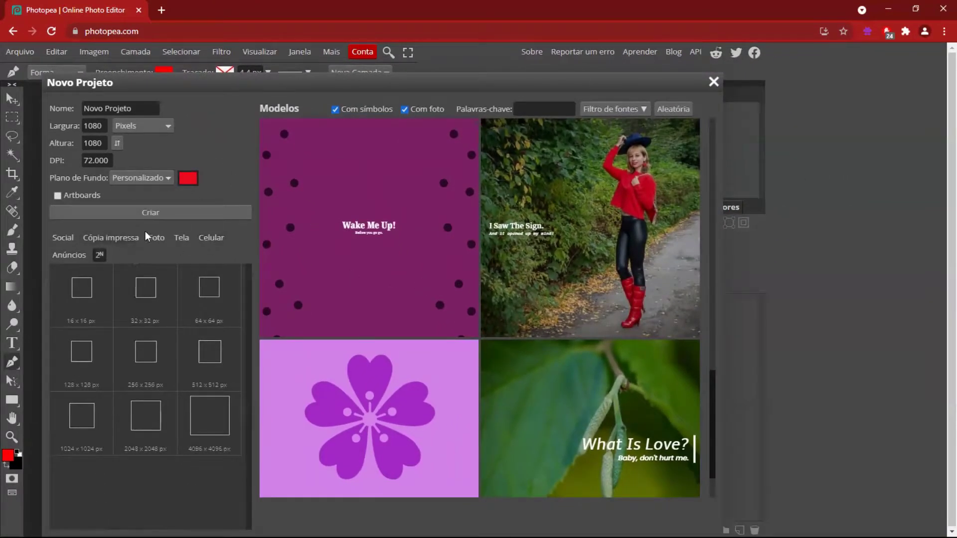
click(65, 238)
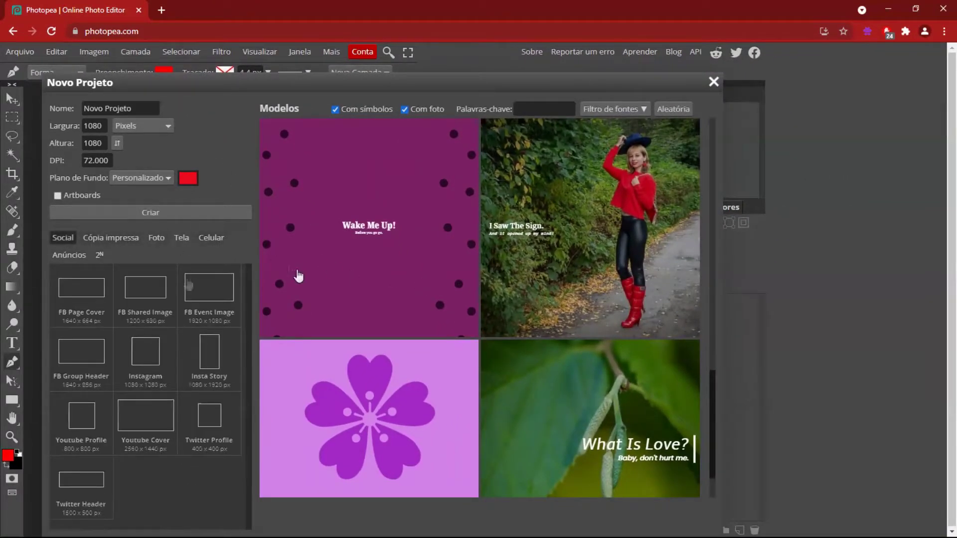
Browse the templates offered for the FB Page Cover and FB Shared Image presets.
click(76, 315)
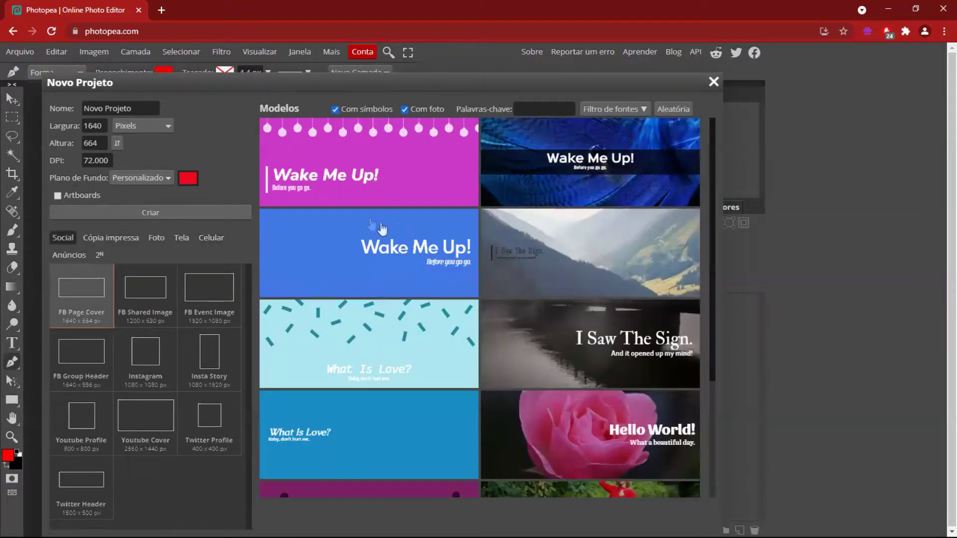
scroll(548, 215, down, 4)
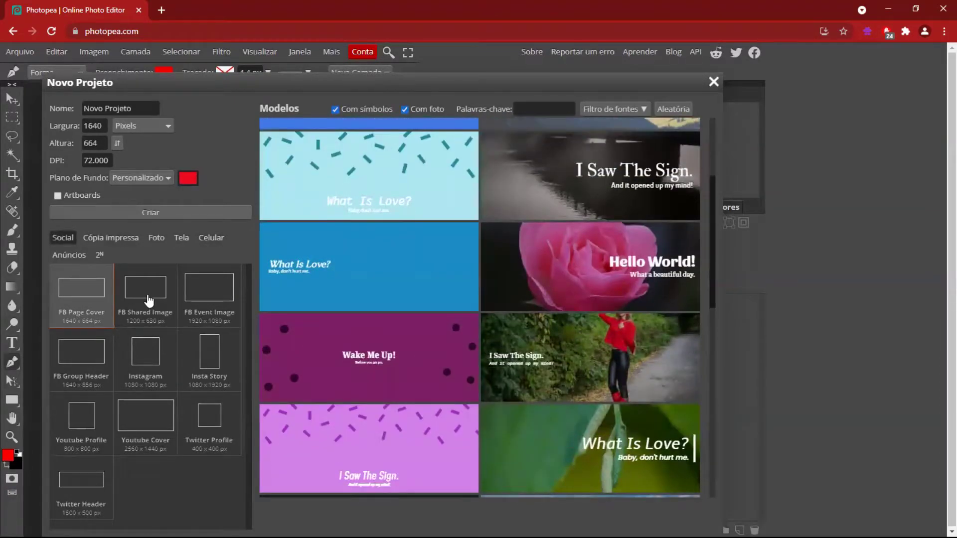
click(147, 298)
scroll(518, 344, down, 7)
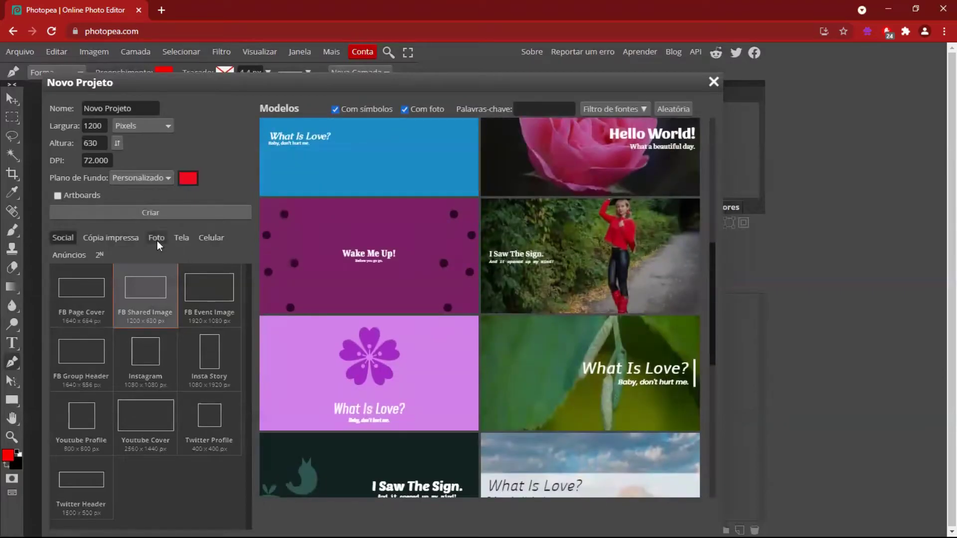
Choose the iPhone 5 mobile preset and open the cargo ship template with the translucent white strip and "Hello World!" text.
click(200, 239)
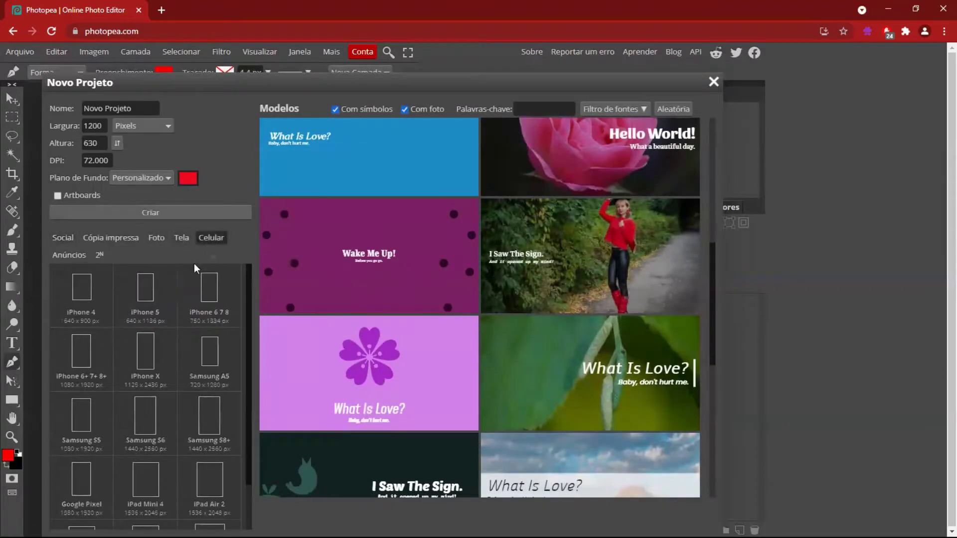
click(149, 307)
scroll(553, 316, down, 5)
scroll(518, 348, down, 5)
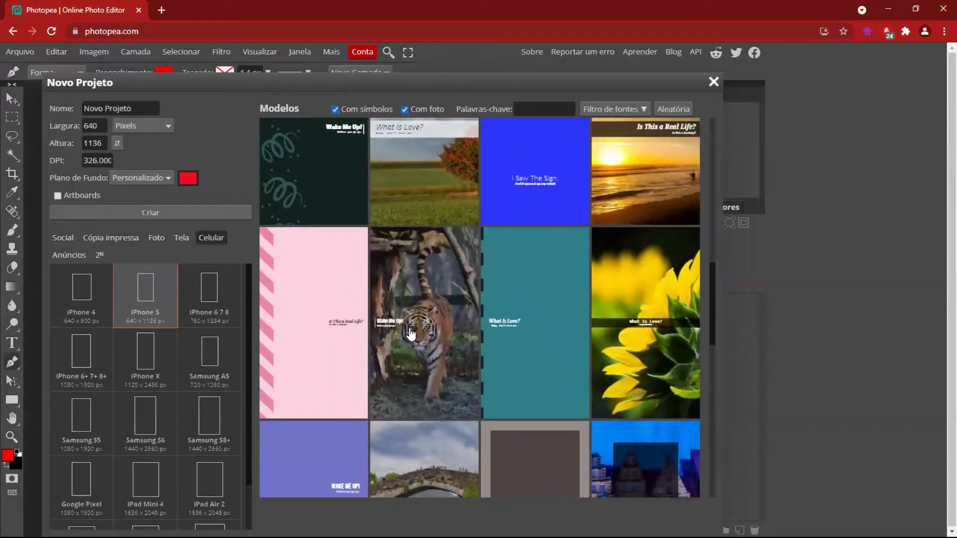
scroll(581, 383, down, 5)
scroll(584, 386, up, 5)
scroll(468, 324, down, 4)
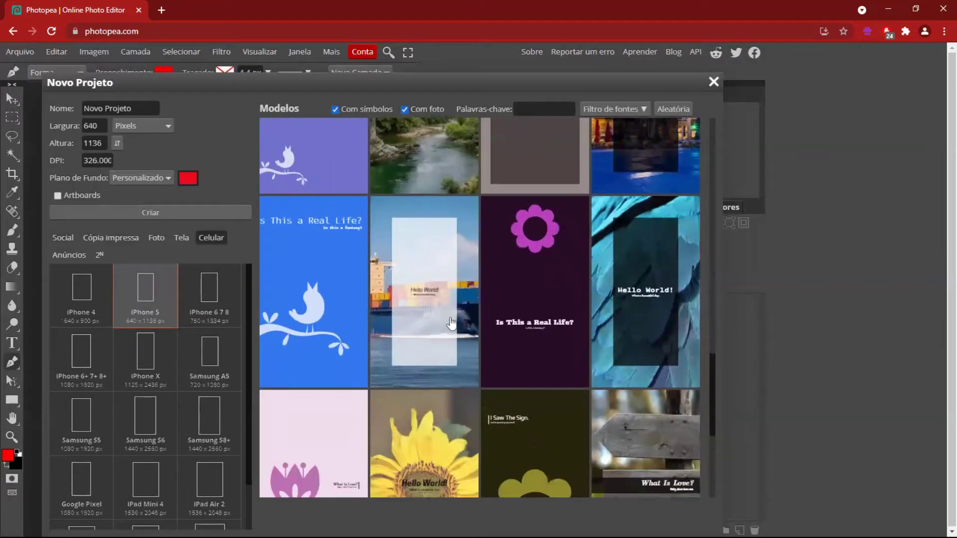
click(382, 282)
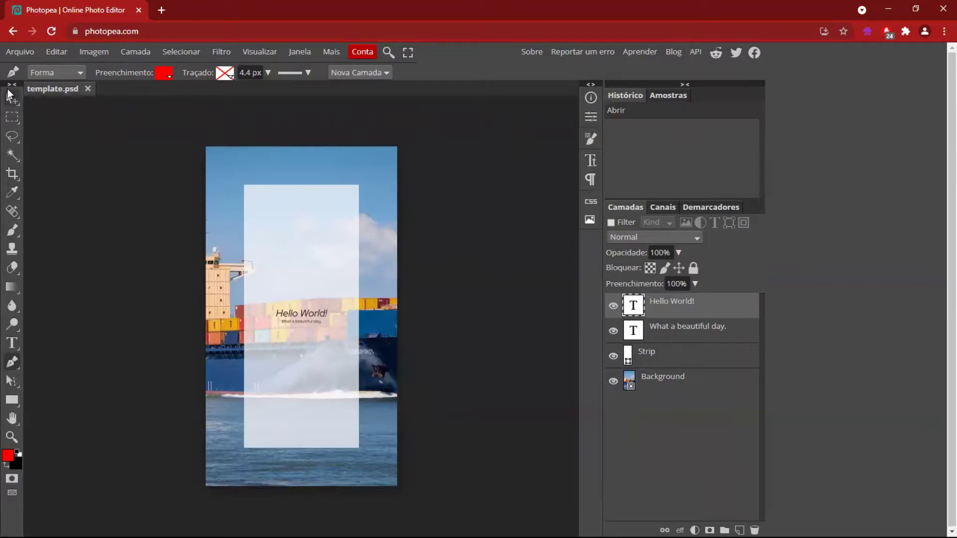
Collapse the history and layers side panels and expand them again.
click(102, 157)
click(687, 85)
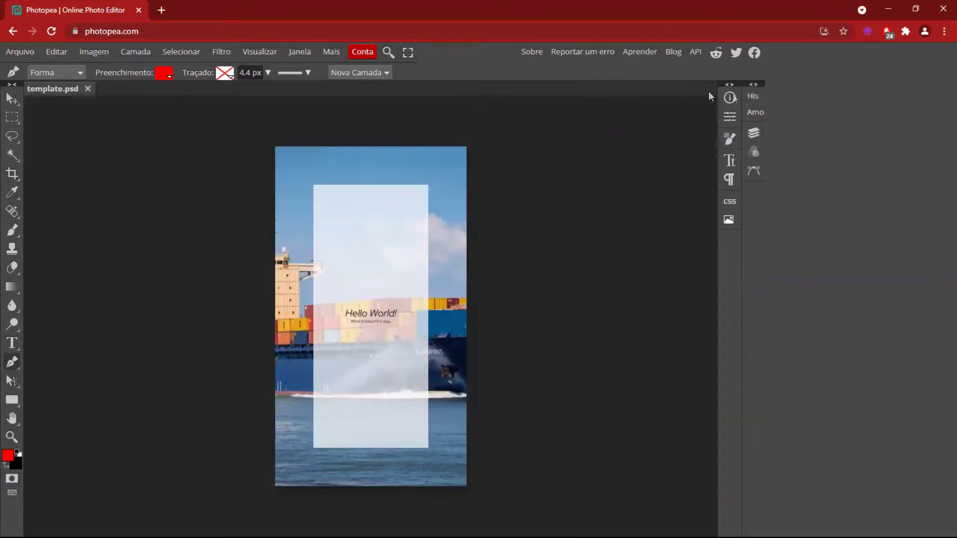
click(756, 85)
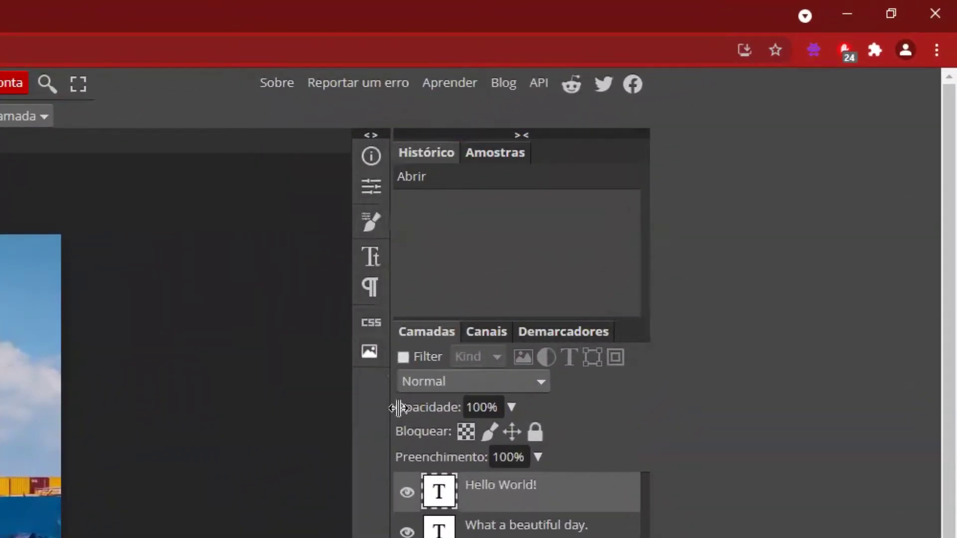
View the template's colour channels and paths, and return to its layer list.
click(427, 331)
click(484, 324)
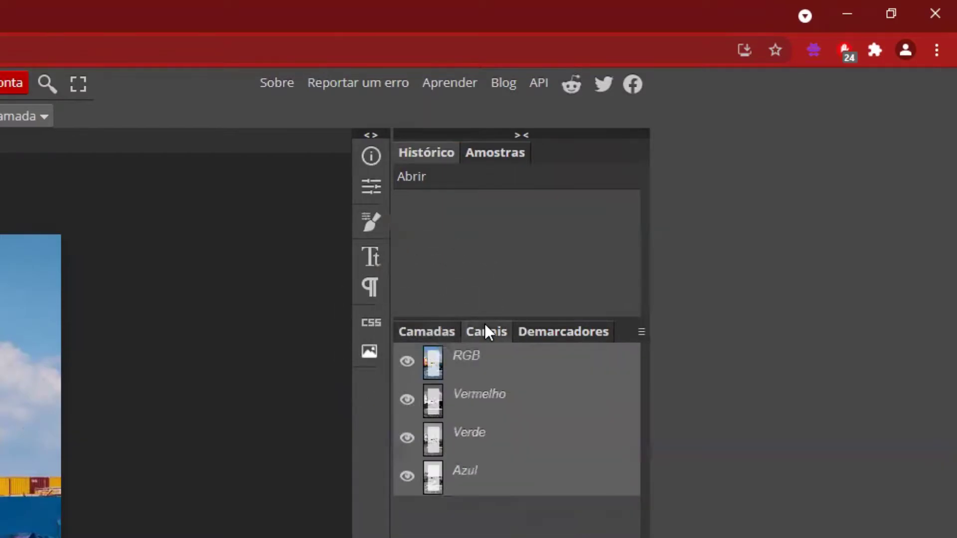
click(549, 330)
click(432, 329)
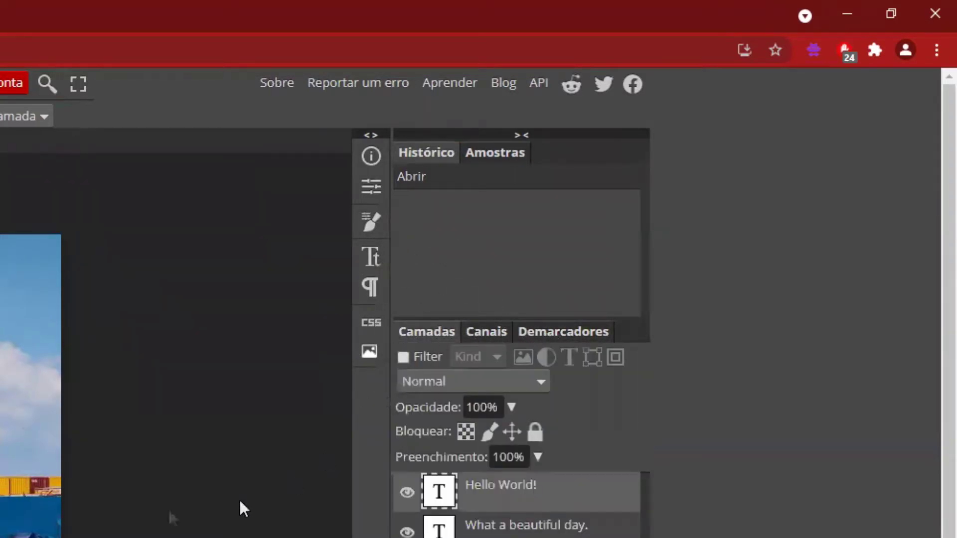
click(433, 337)
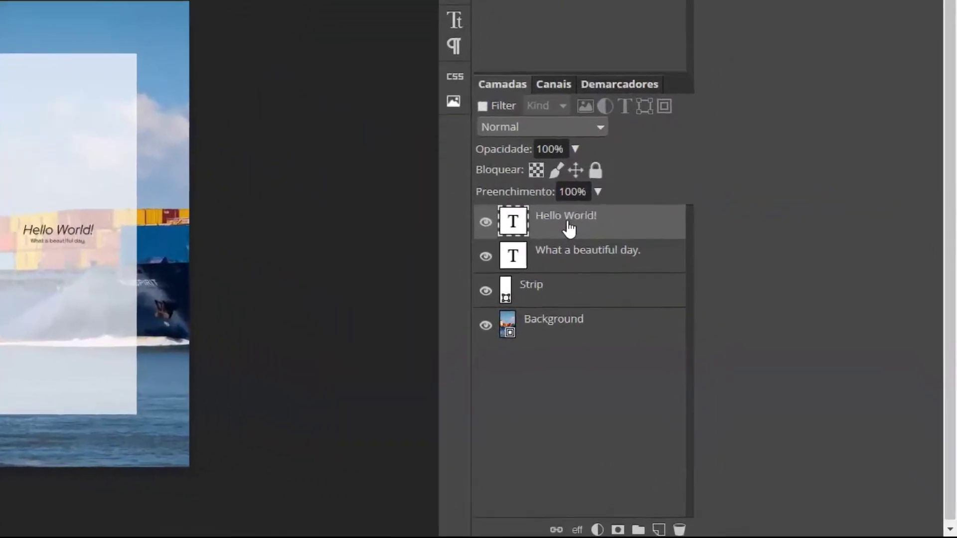
Select the "Hello World!" layer and highlight its text on the canvas with the Type tool.
click(673, 312)
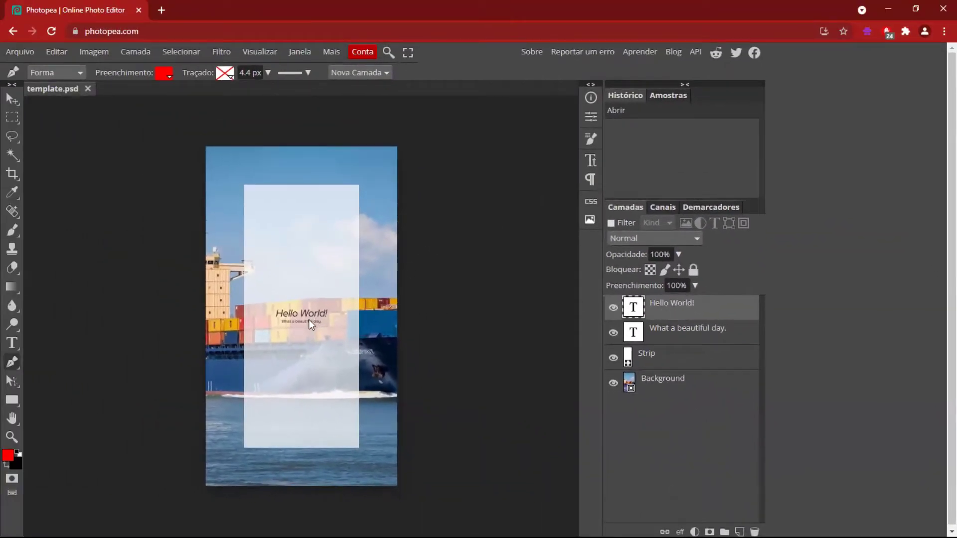
drag(303, 313, 309, 280)
click(297, 315)
click(12, 343)
click(277, 314)
drag(275, 313, 327, 314)
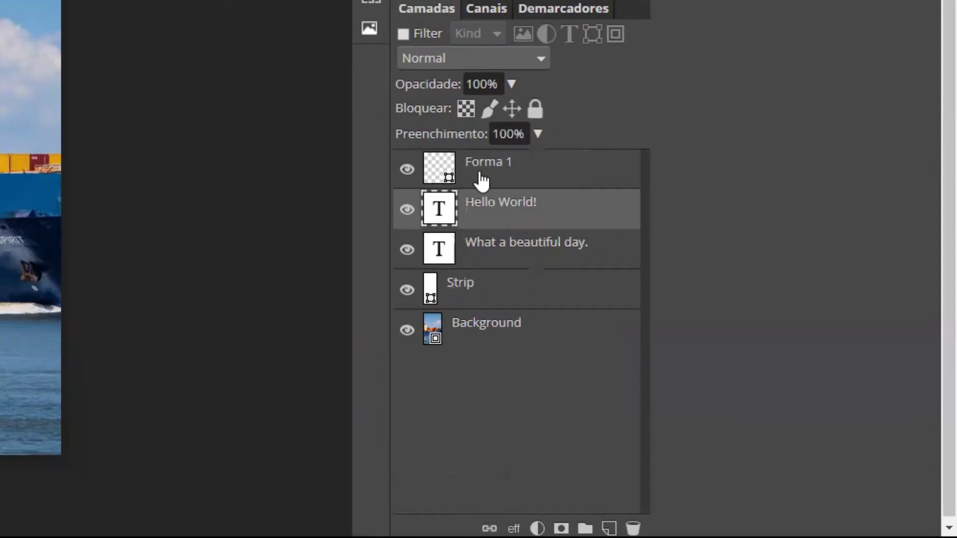
Delete the stray shape layer above "Hello World!" and close the template without saving it.
click(480, 177)
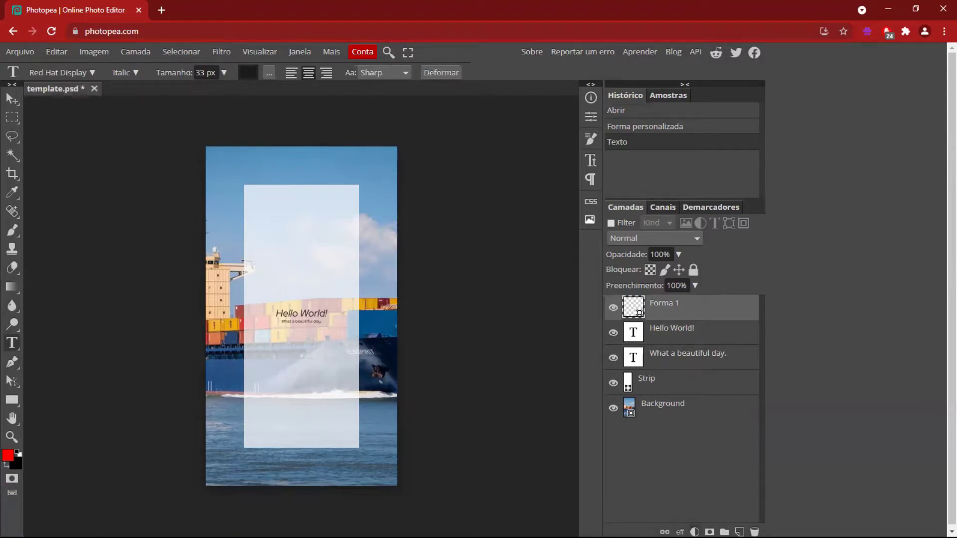
key(Delete)
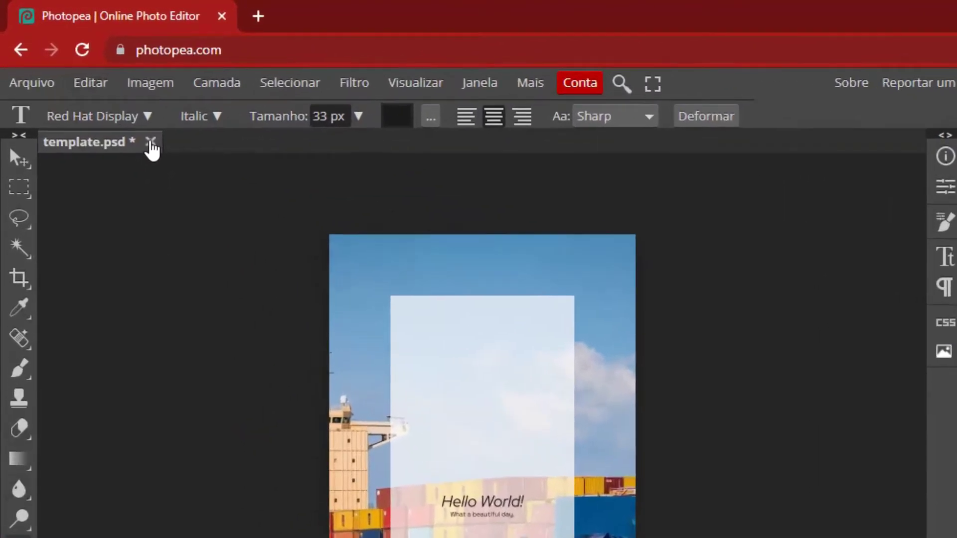
click(94, 88)
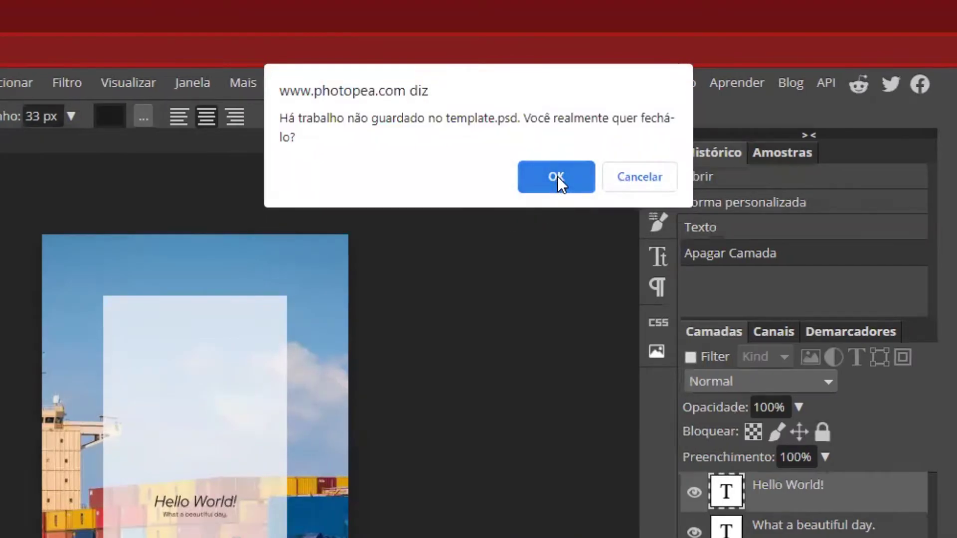
click(640, 177)
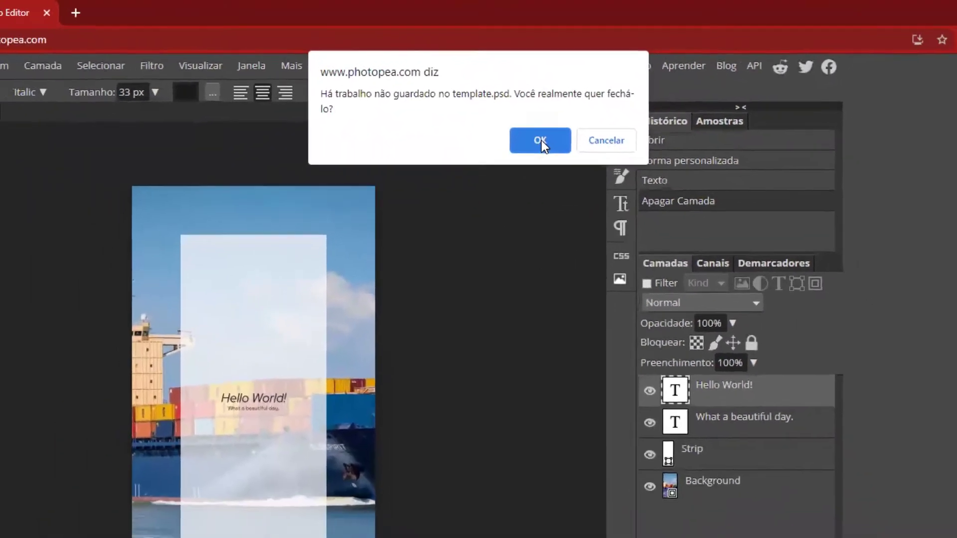
click(557, 176)
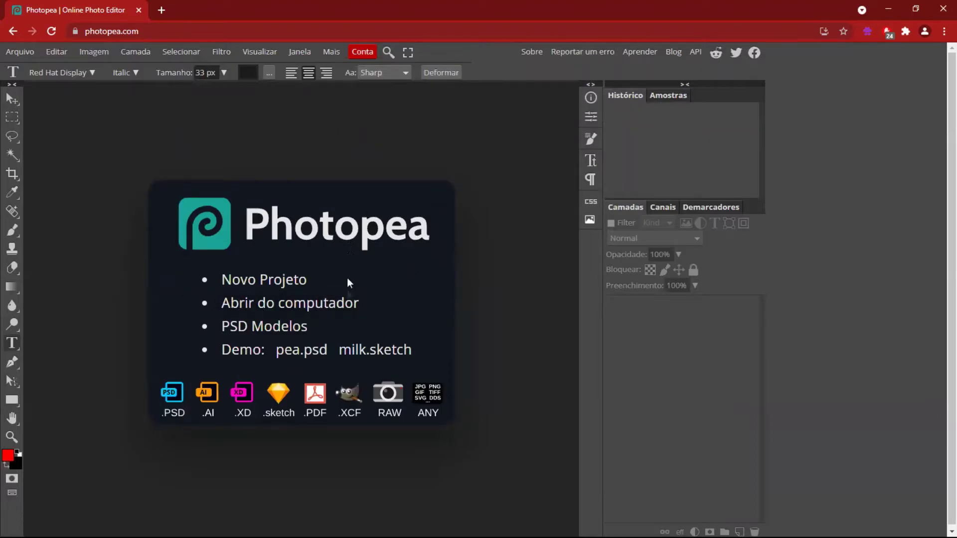
Open the PSD template library and browse the Mockups category down to its last entries.
click(283, 328)
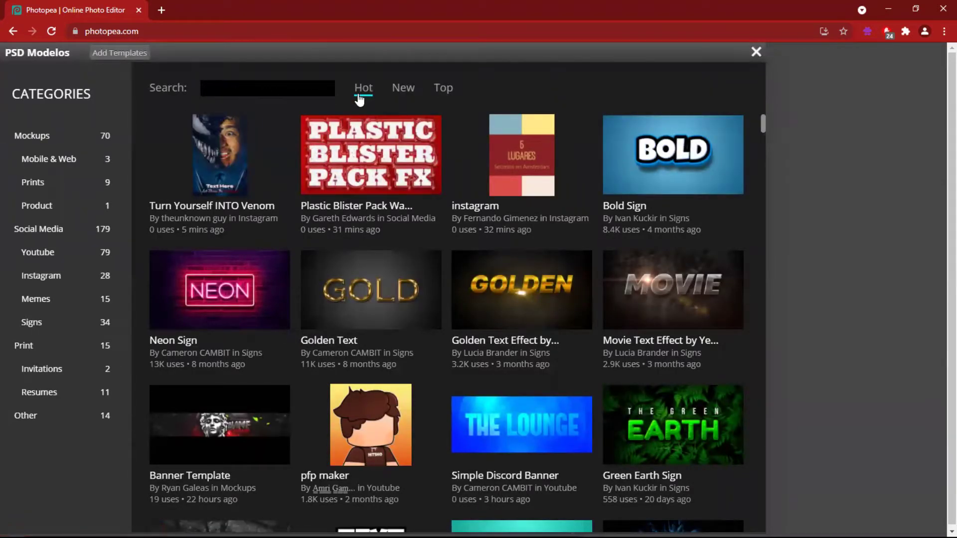
click(43, 136)
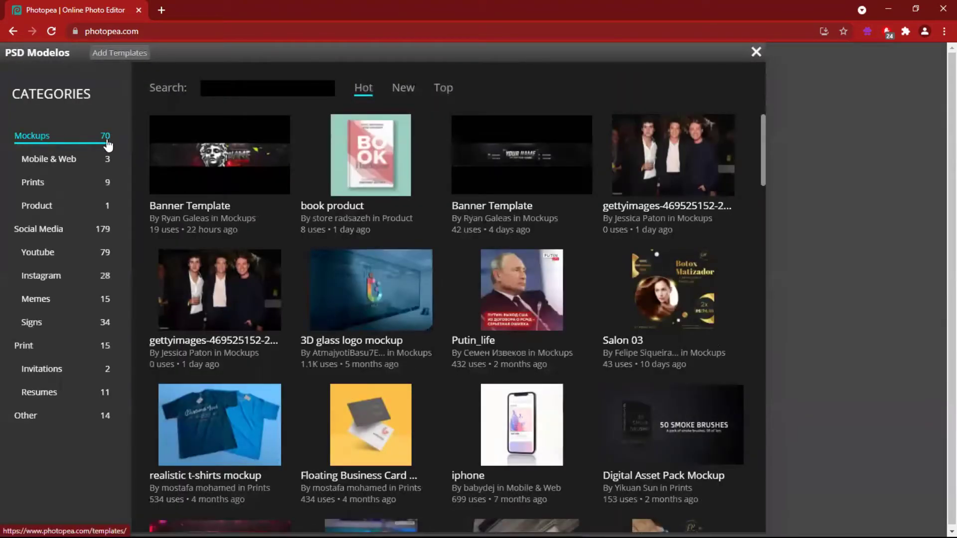
scroll(588, 351, down, 3)
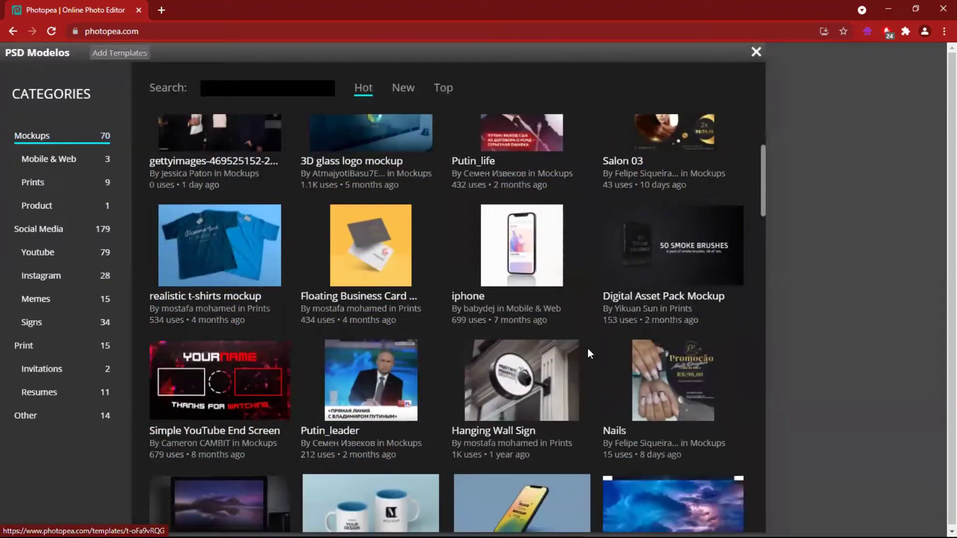
scroll(589, 353, down, 7)
scroll(489, 454, down, 6)
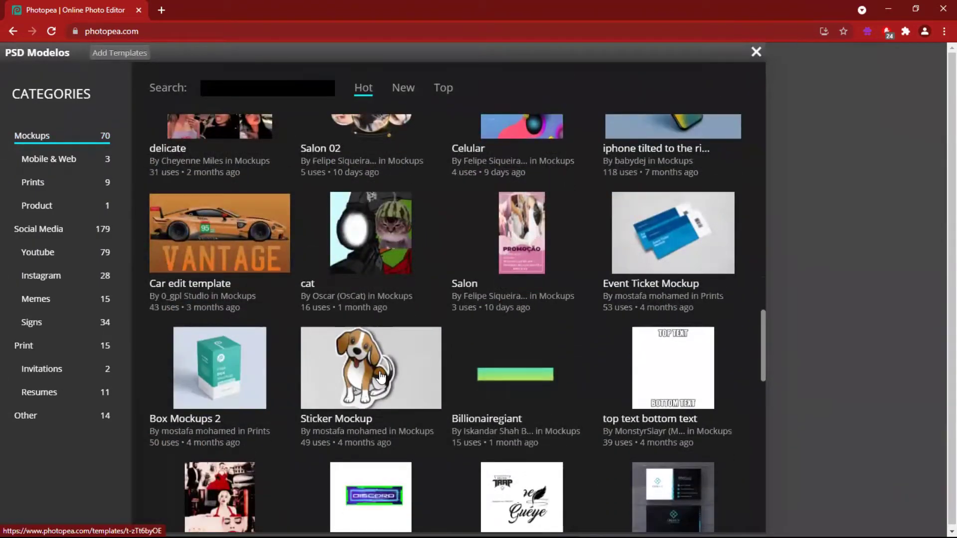
scroll(618, 394, down, 4)
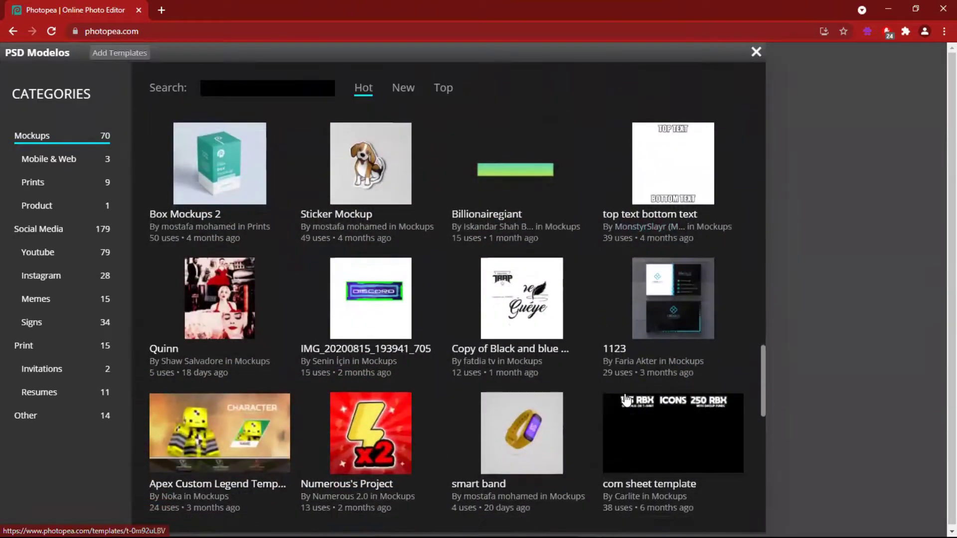
scroll(623, 404, down, 8)
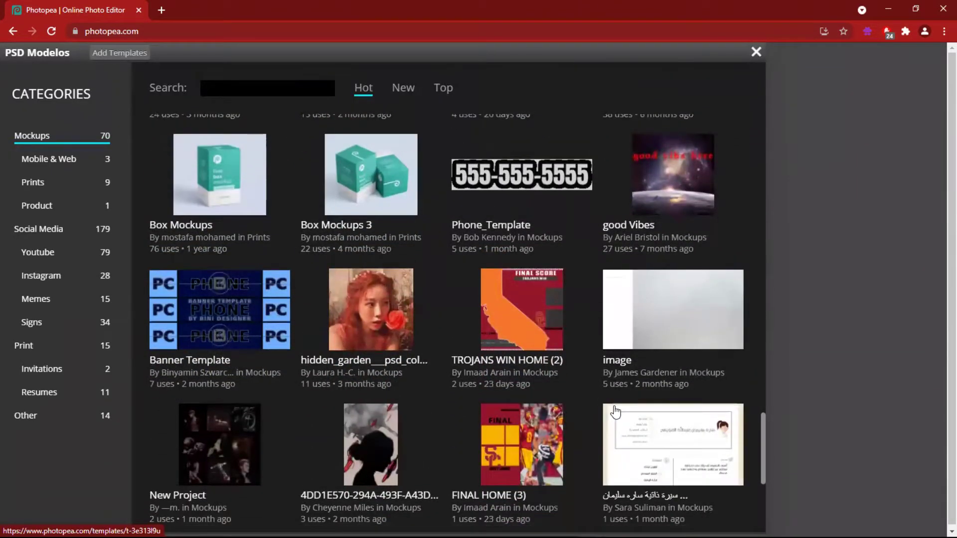
scroll(617, 411, down, 5)
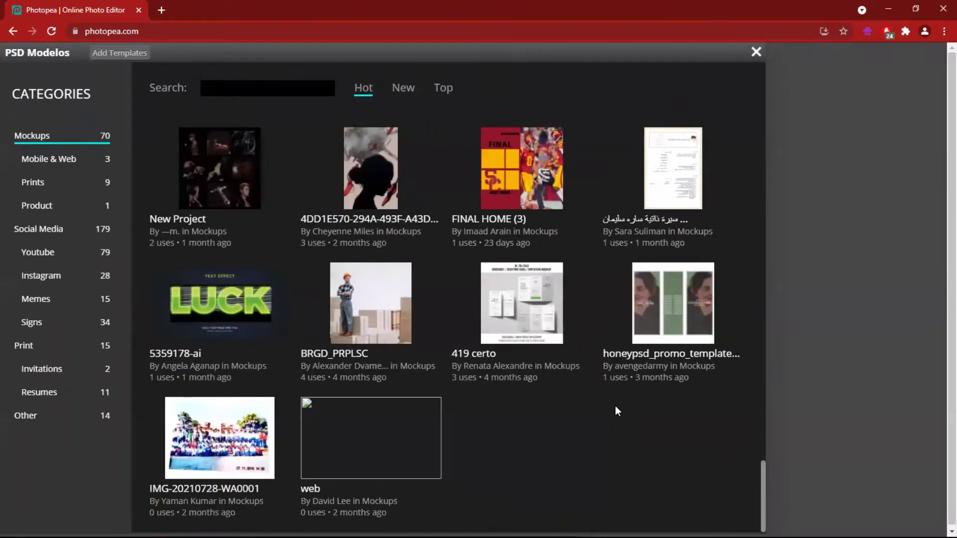
scroll(188, 384, up, 4)
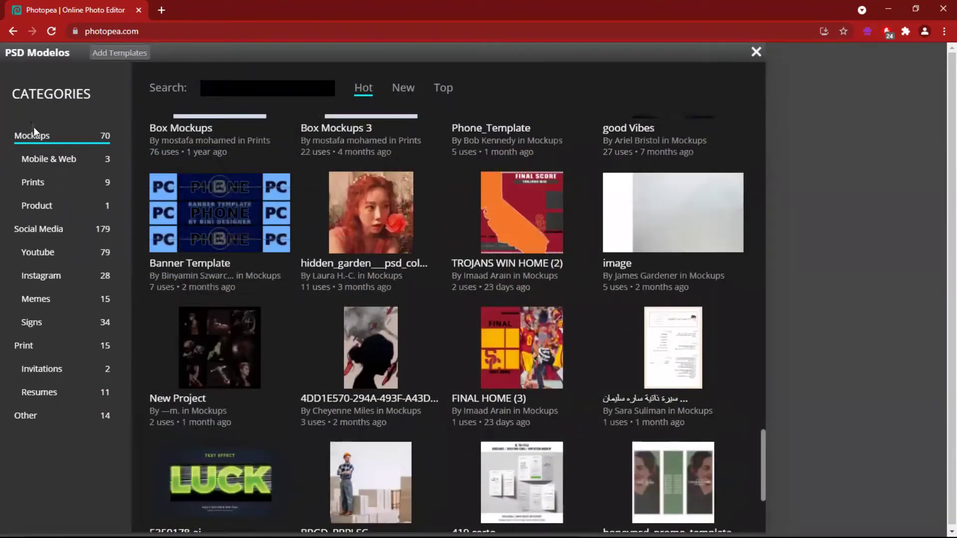
Sort the Mockups templates by New and by Top, and look through the top-ranked ones.
click(407, 90)
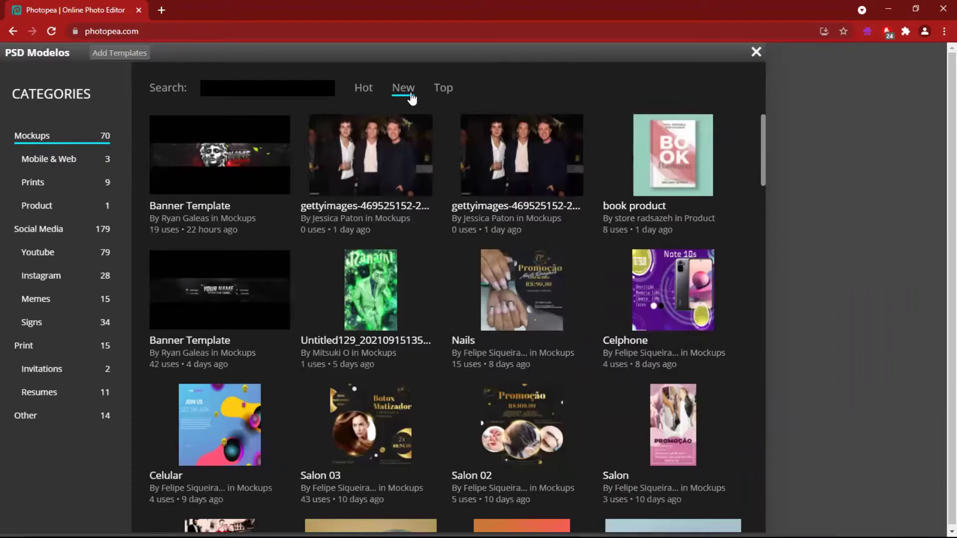
click(443, 95)
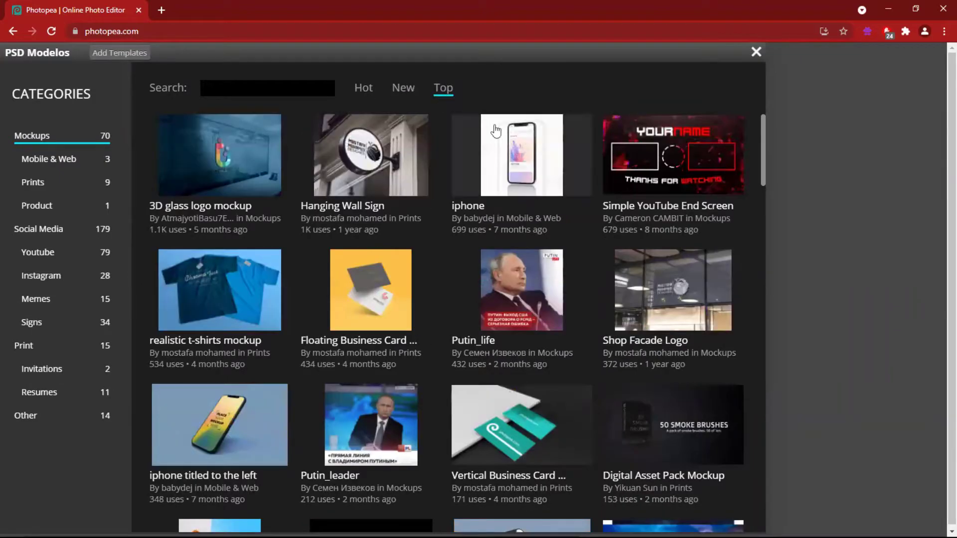
scroll(625, 316, down, 2)
scroll(625, 316, down, 5)
scroll(637, 317, up, 7)
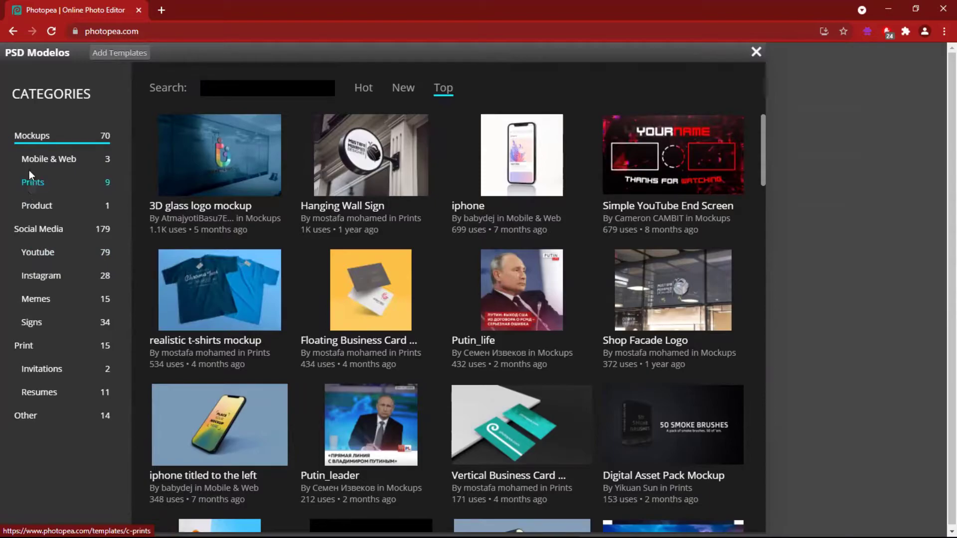
Browse the top-ranked templates in the Social Media category.
click(37, 232)
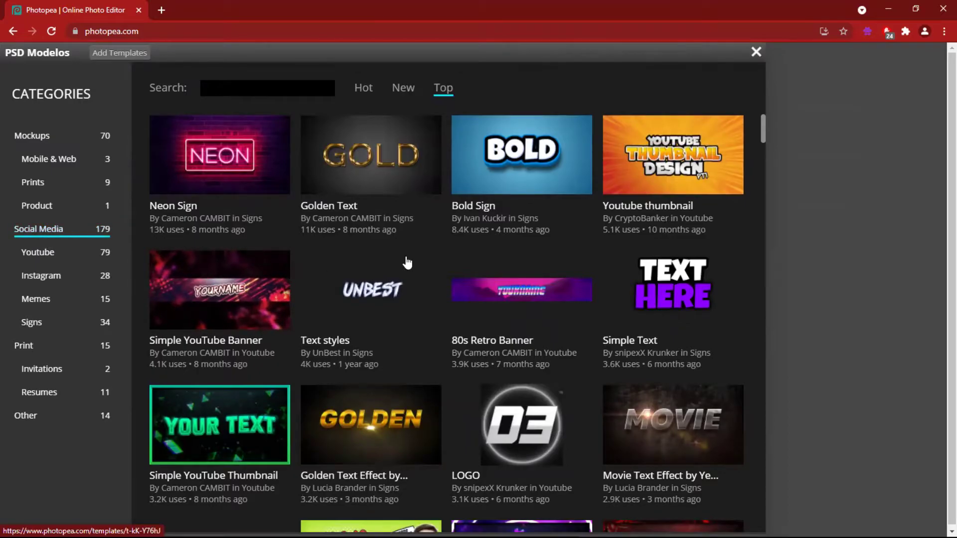
scroll(413, 266, down, 6)
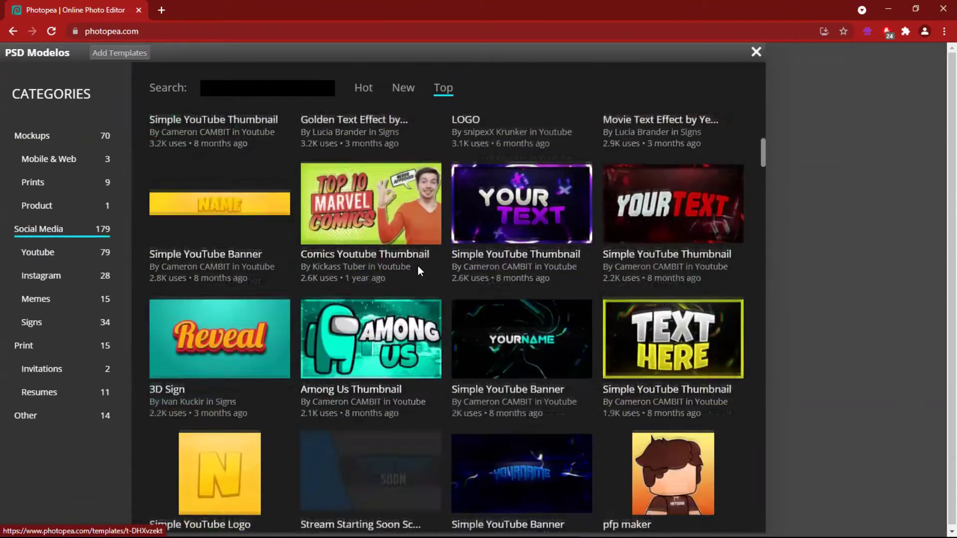
scroll(417, 265, down, 10)
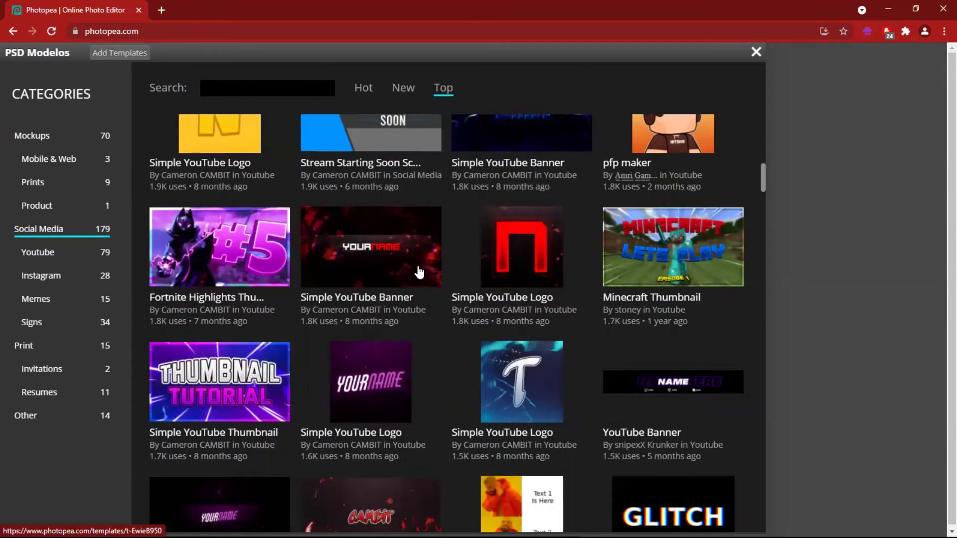
scroll(419, 271, down, 4)
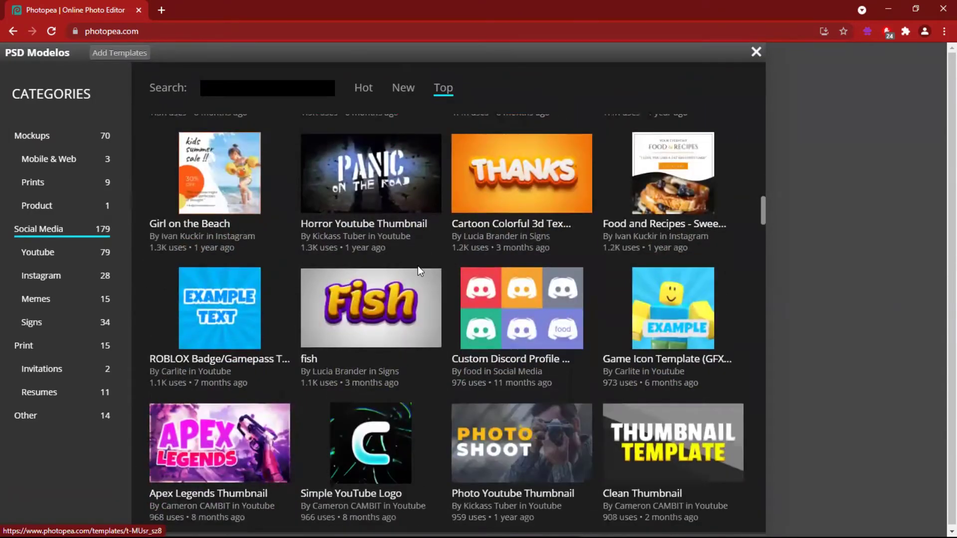
scroll(419, 271, up, 6)
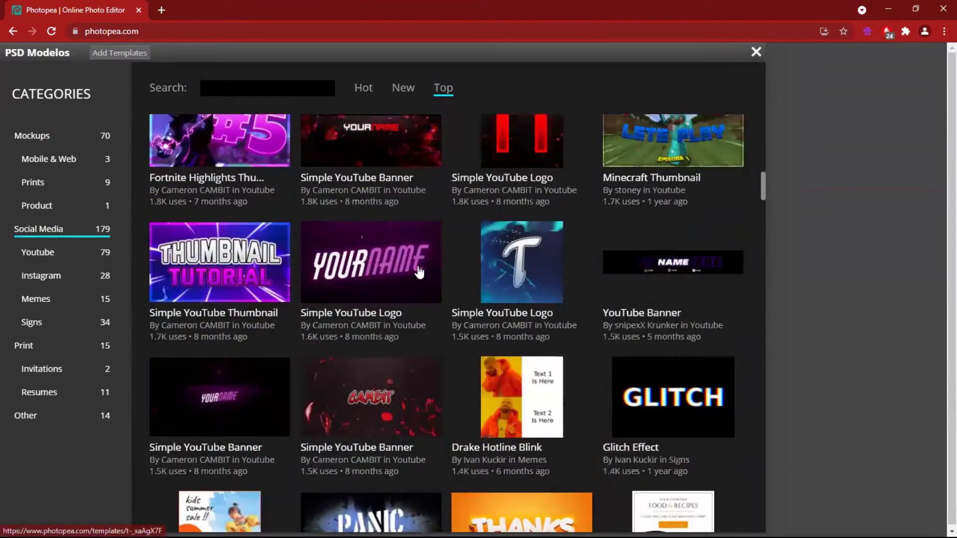
scroll(418, 271, up, 2)
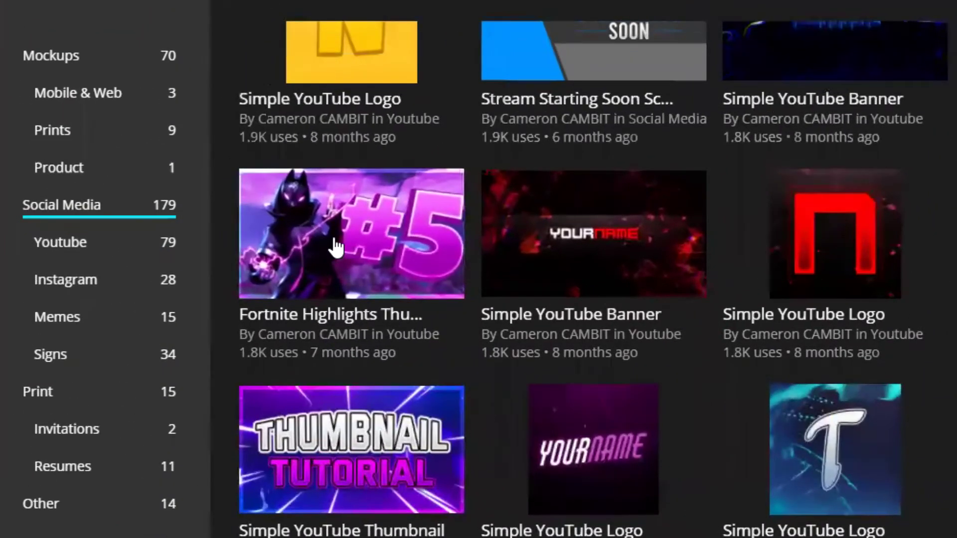
View the details and comments of the Fortnite Highlights Thumbnail template and open it as a project.
click(209, 253)
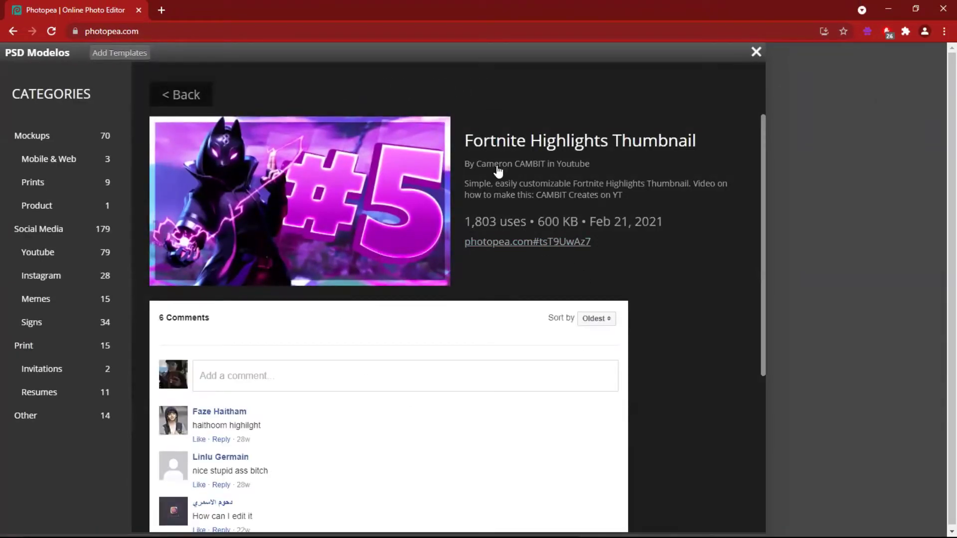
scroll(498, 229, down, 5)
scroll(463, 269, up, 5)
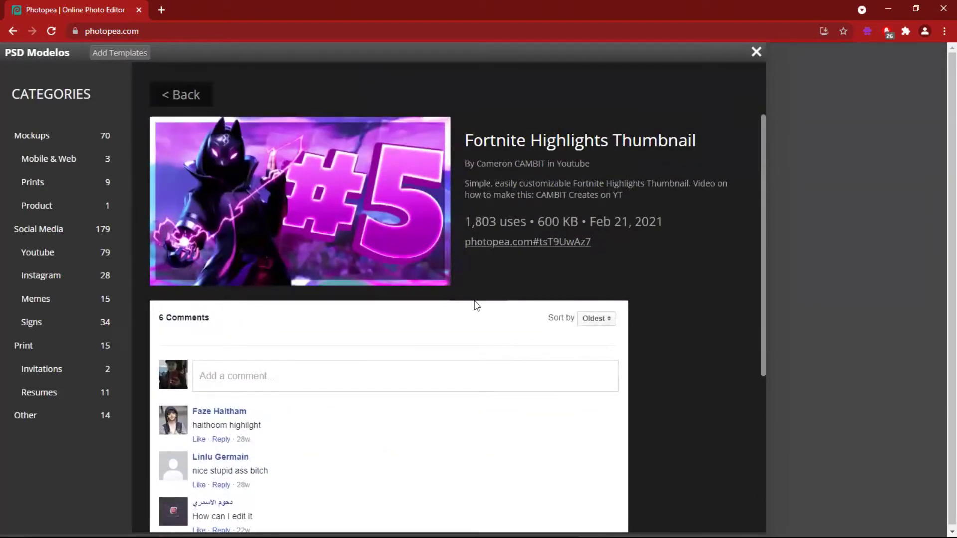
click(292, 193)
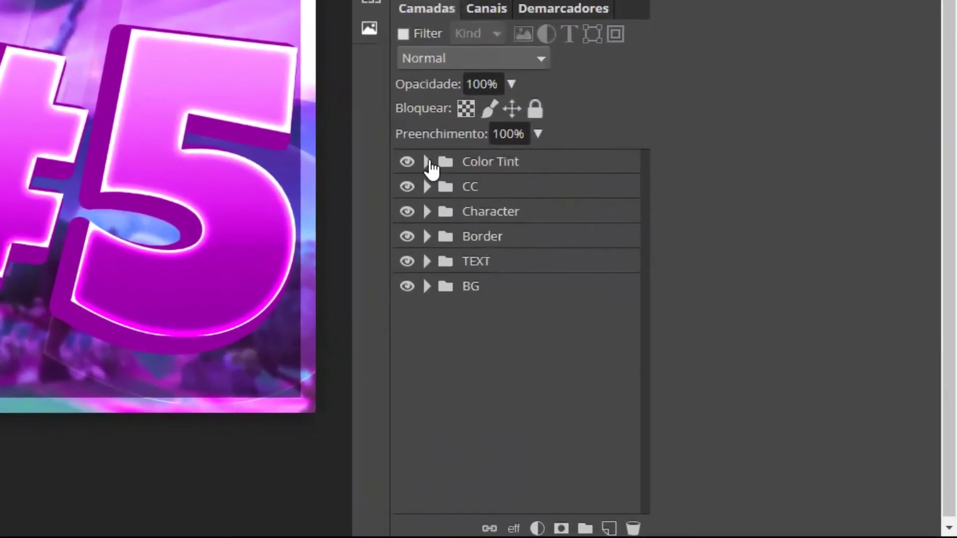
Expand the Color Tint and CC groups and inspect their Tint, Exposure 1 and Vibrance 1 layers.
click(628, 307)
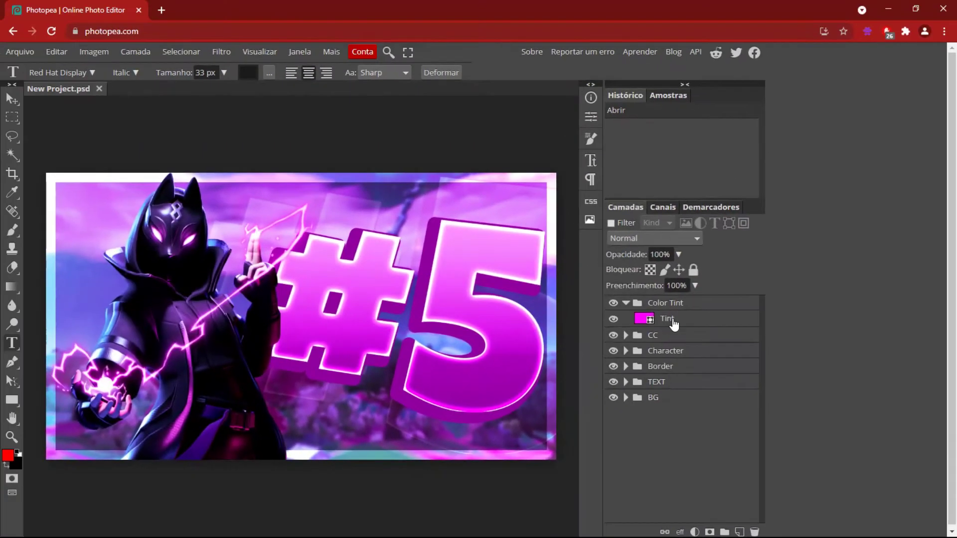
click(663, 320)
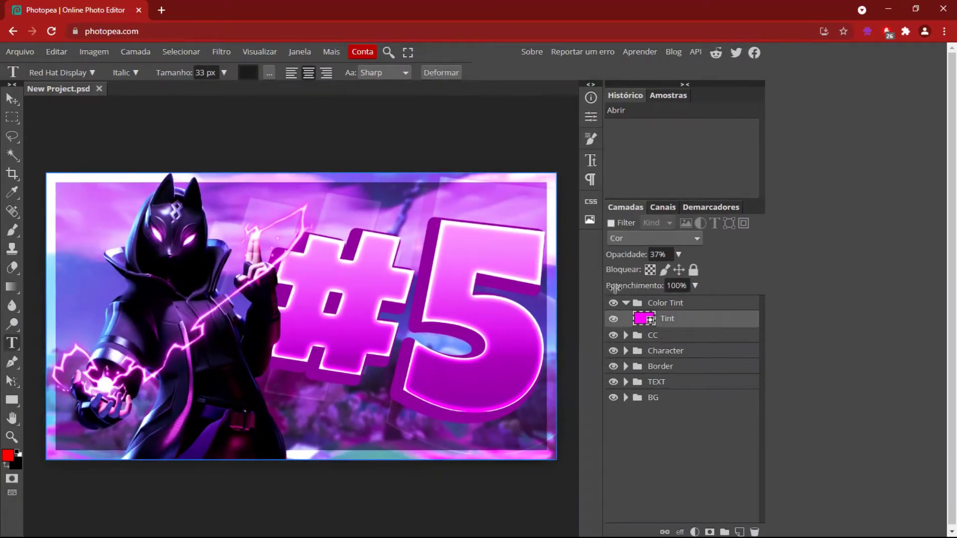
click(626, 336)
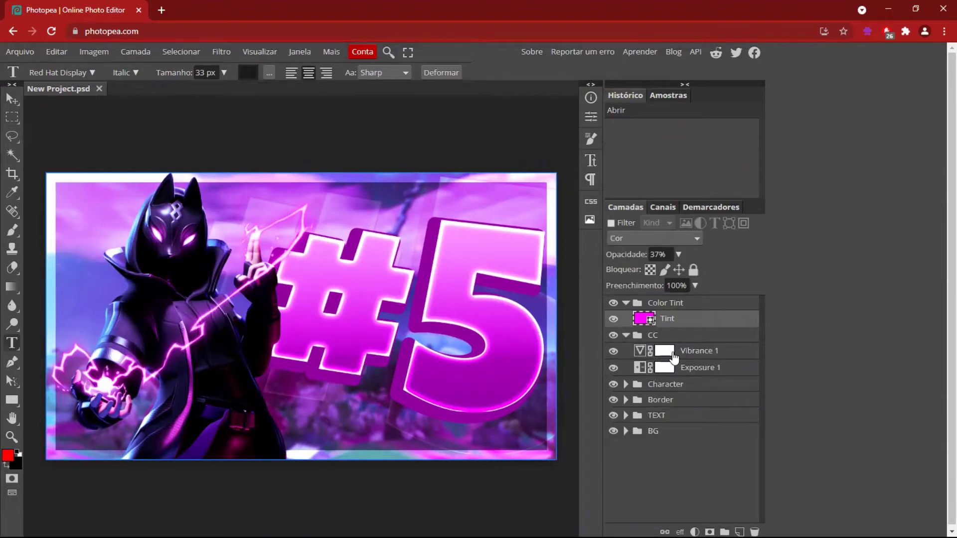
click(673, 372)
click(688, 352)
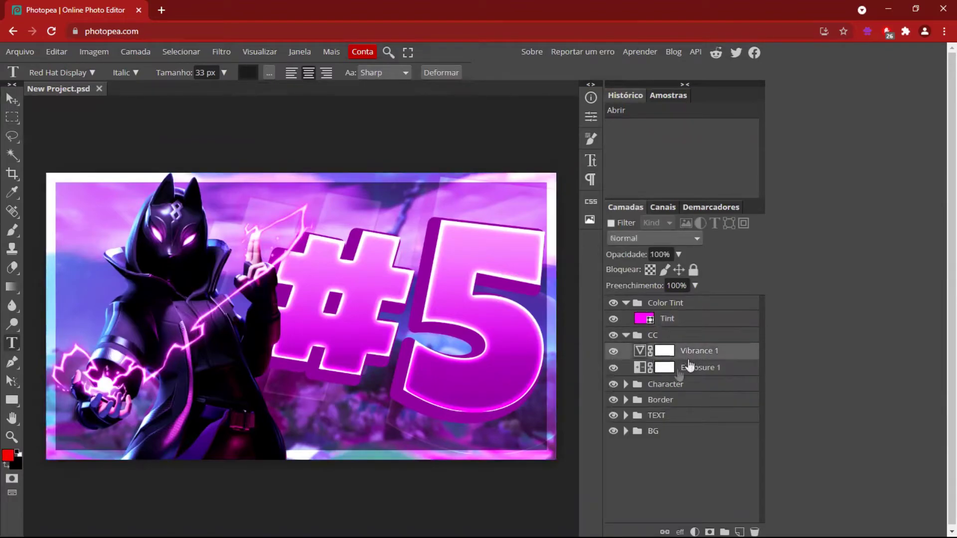
Expand the Character group and move the character slightly to the right with the Move tool.
click(626, 384)
click(661, 402)
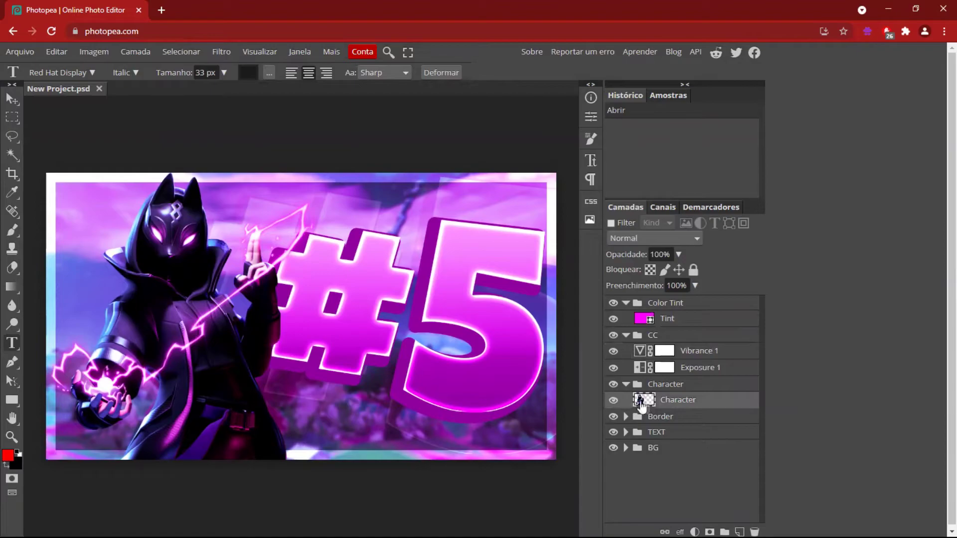
click(14, 102)
drag(175, 271, 193, 300)
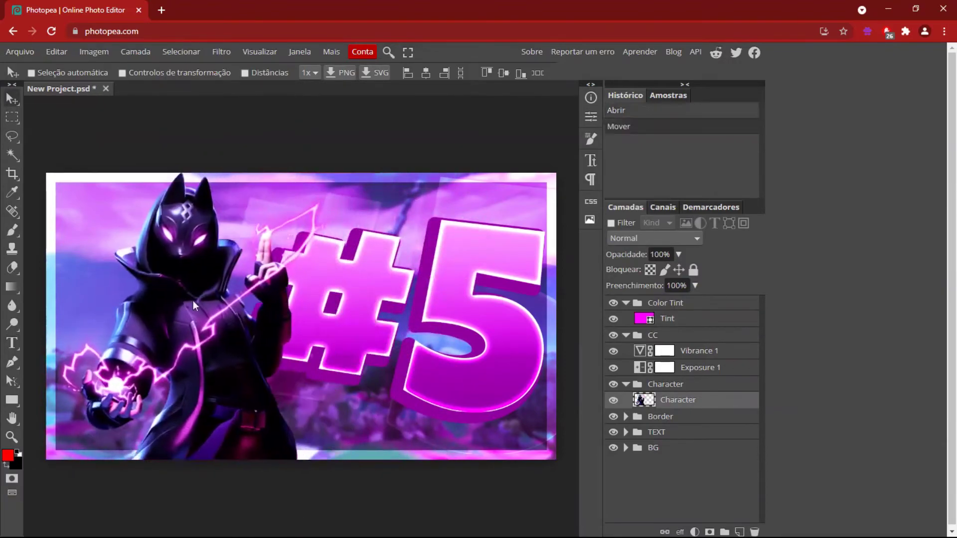
Expand the Border group and try to move its Border layer down and to the left.
click(627, 418)
click(669, 433)
drag(332, 313, 299, 337)
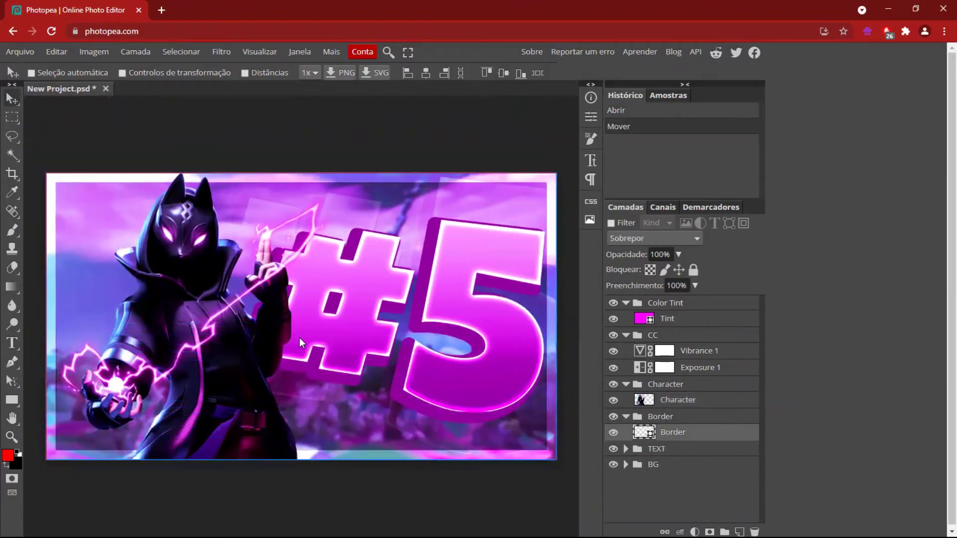
Expand the TEXT group and open the Number layer's #5 text for editing with the Type tool.
click(627, 450)
click(665, 466)
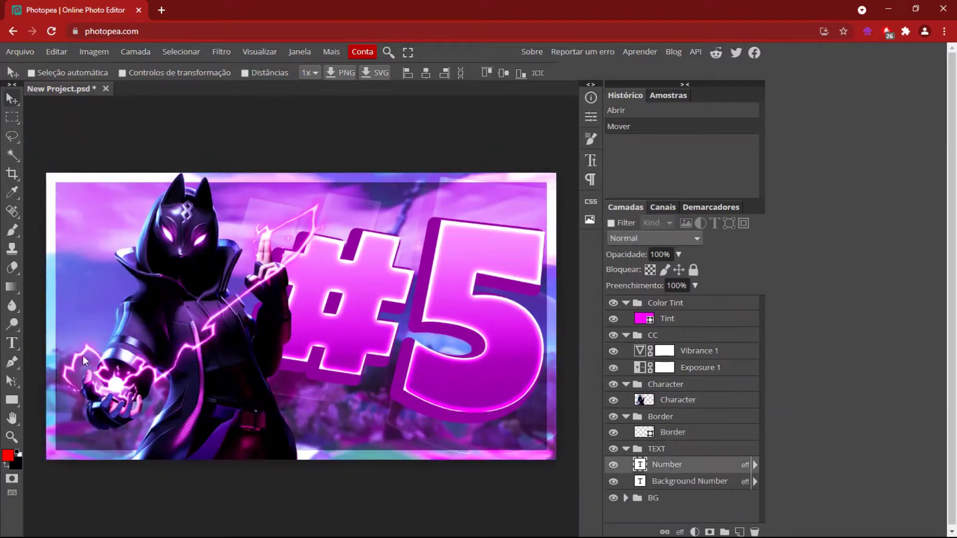
click(12, 343)
click(407, 312)
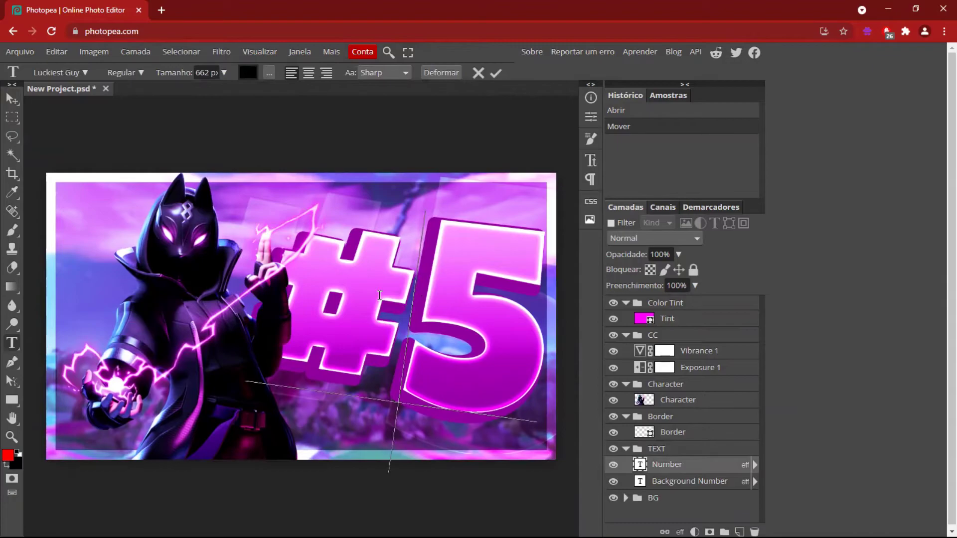
Move the Number layer's #5 text slightly up and to the right, and shift the Background Number layer with the Move tool.
click(13, 100)
drag(386, 312, 301, 332)
drag(519, 340, 617, 295)
click(673, 482)
scroll(679, 464, down, 1)
drag(417, 289, 394, 319)
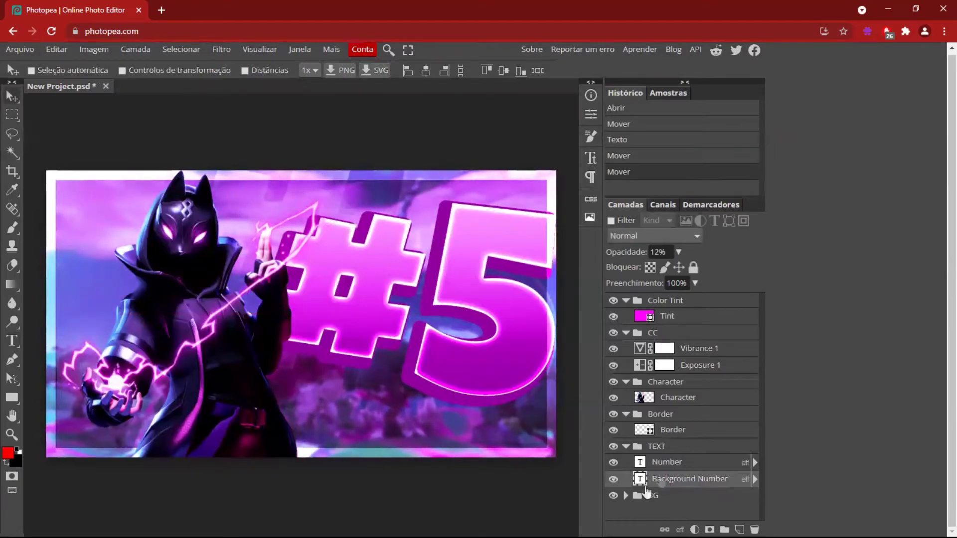
Expand the BG group to inspect its Background layer and close the Fortnite project without saving.
click(626, 496)
scroll(419, 344, down, 2)
scroll(366, 306, up, 4)
scroll(377, 334, down, 1)
scroll(376, 333, down, 1)
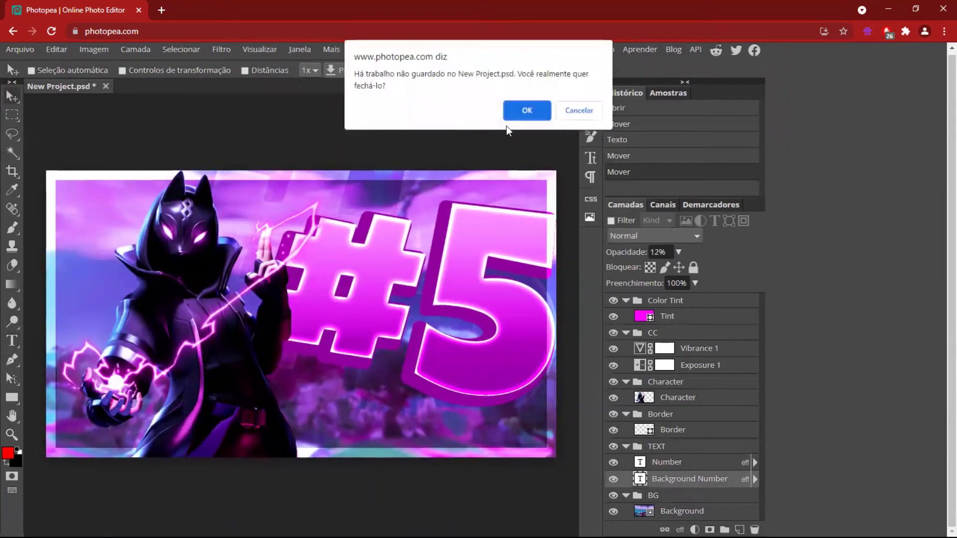
click(514, 117)
Open the Neon Sign template from the PSD template library, look over its layers, and close it.
click(264, 331)
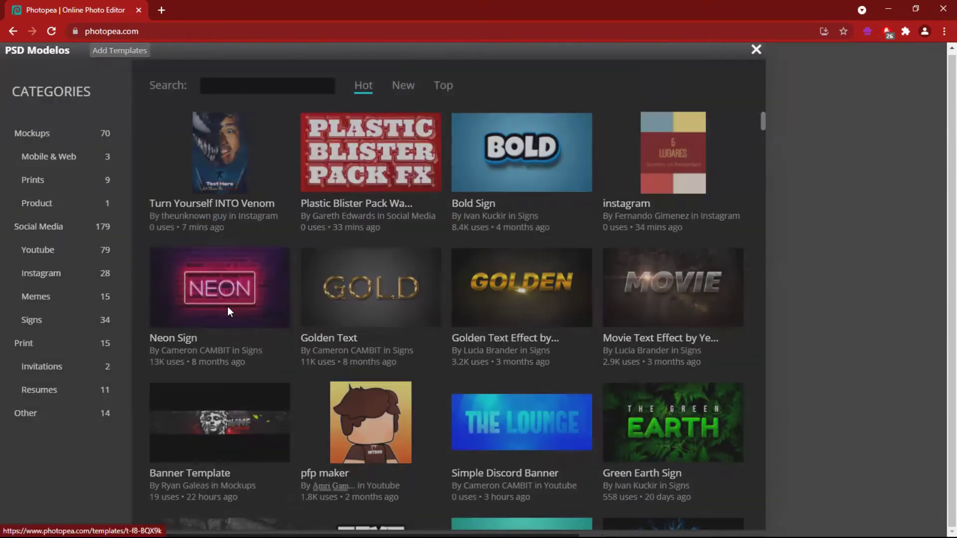
click(229, 309)
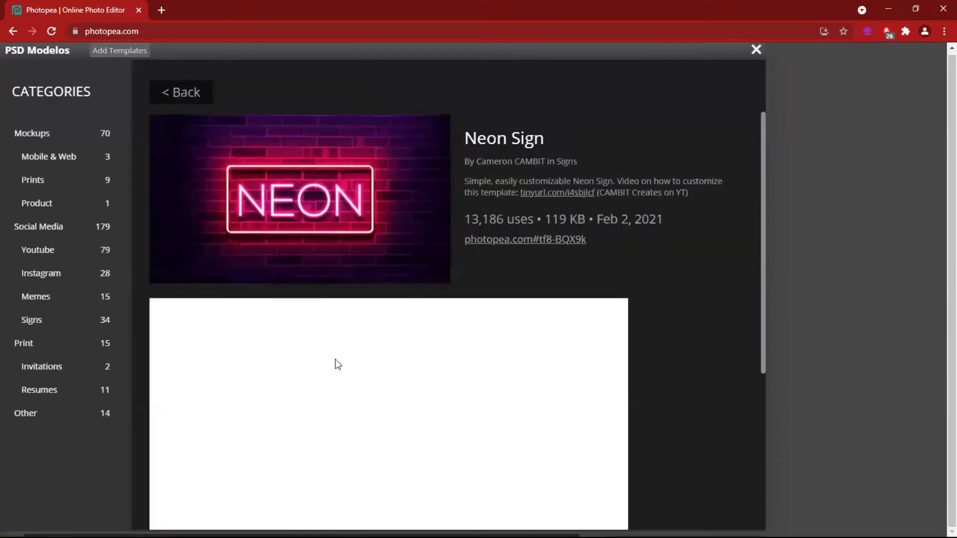
click(353, 231)
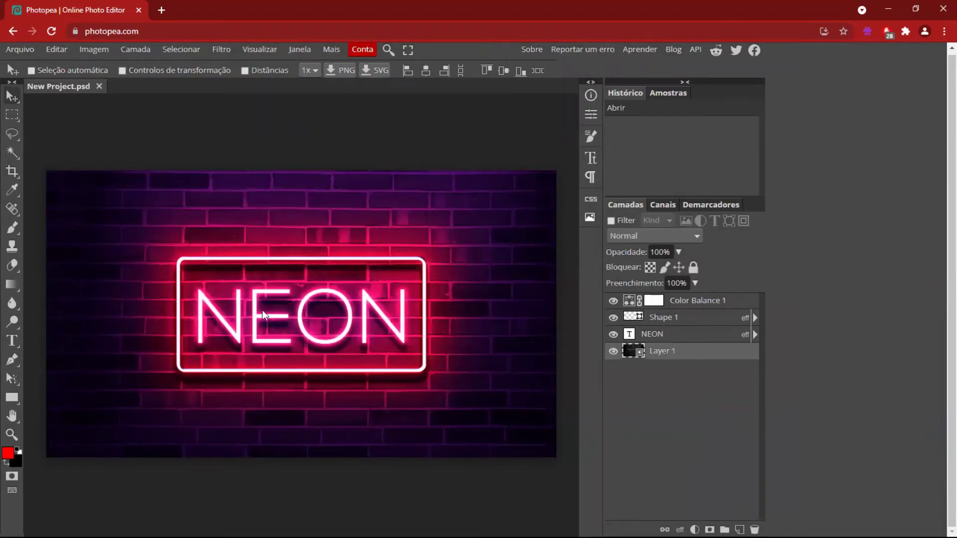
click(99, 87)
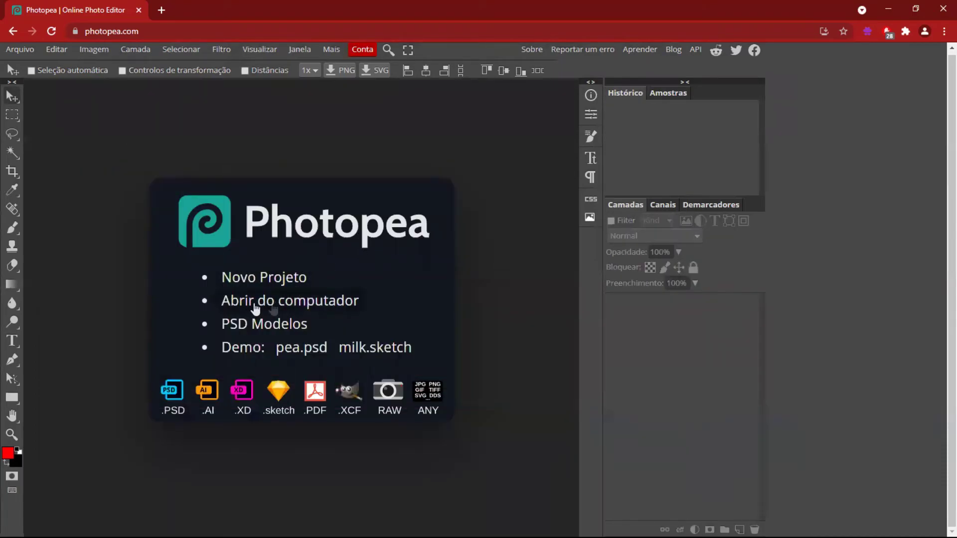
Open the Capturar1 PNG image from the computer's desktop folder (Área de Trabalho).
click(298, 305)
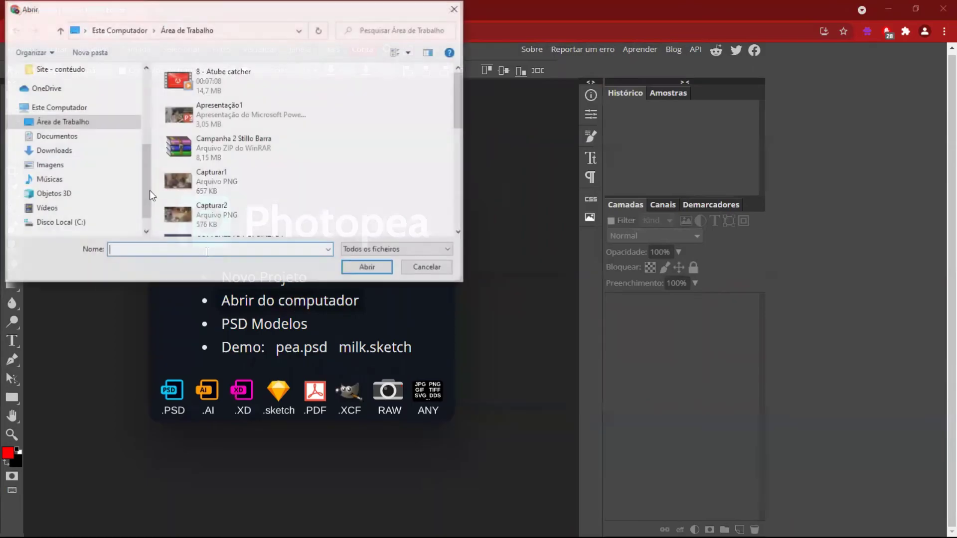
click(75, 125)
click(200, 193)
click(360, 269)
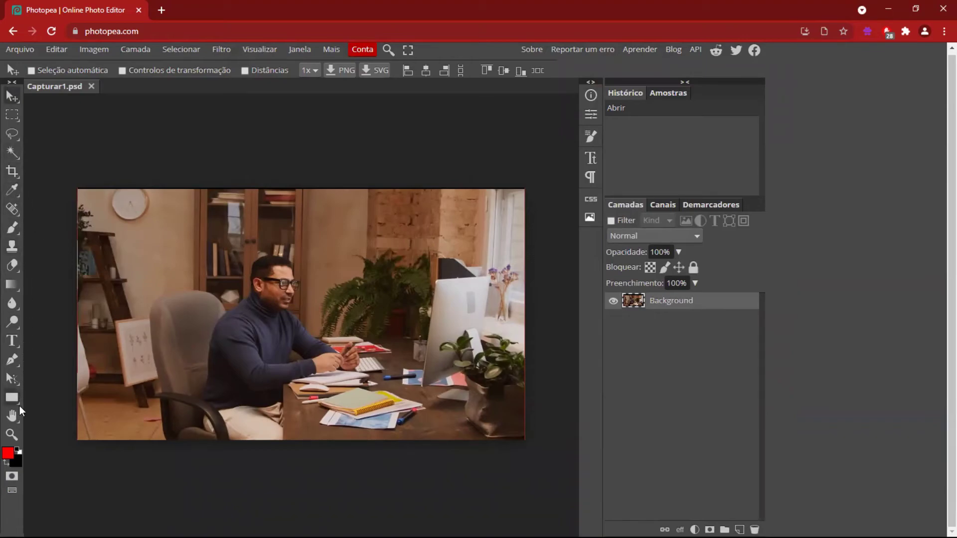
Look over the Eraser tool variants and the available filter categories, including the Distort (Distorcer) filters.
right_click(6, 272)
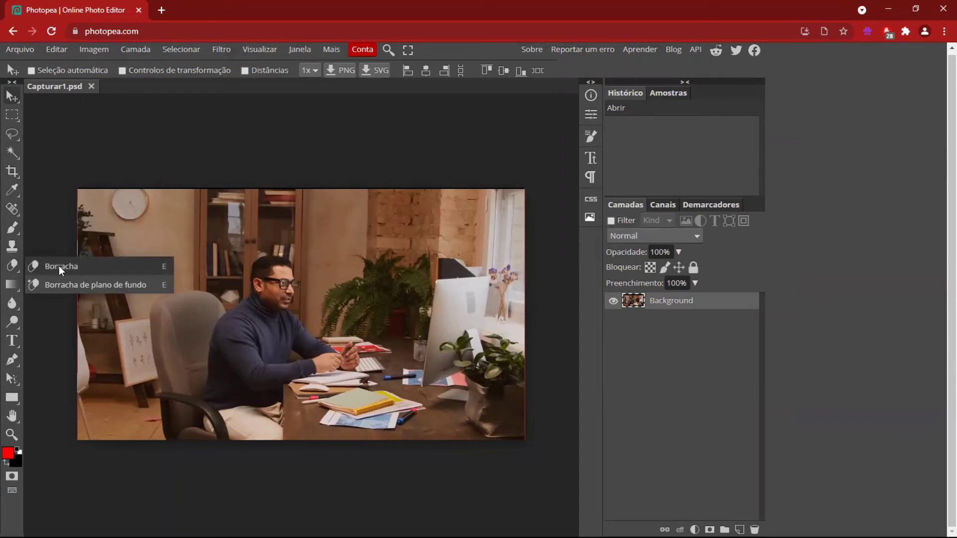
click(220, 85)
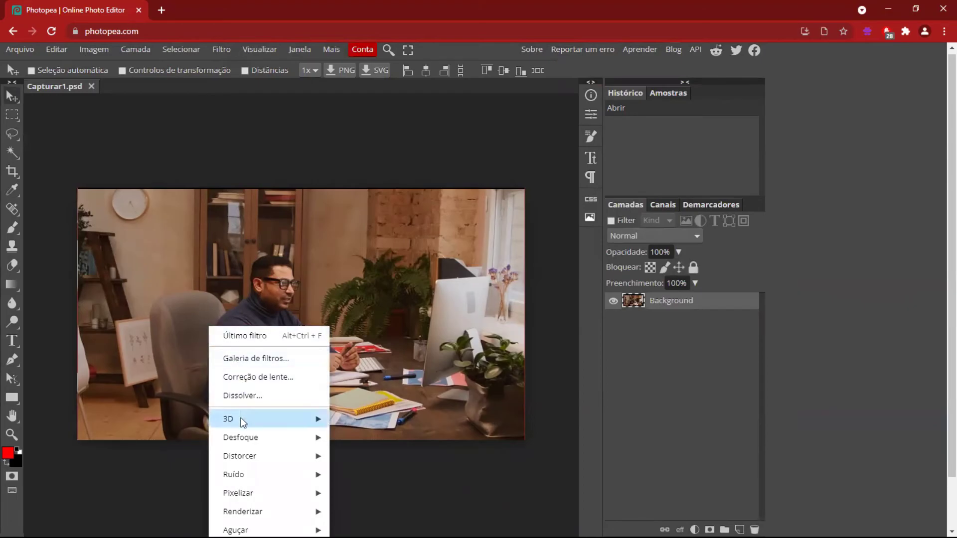
scroll(244, 424, down, 2)
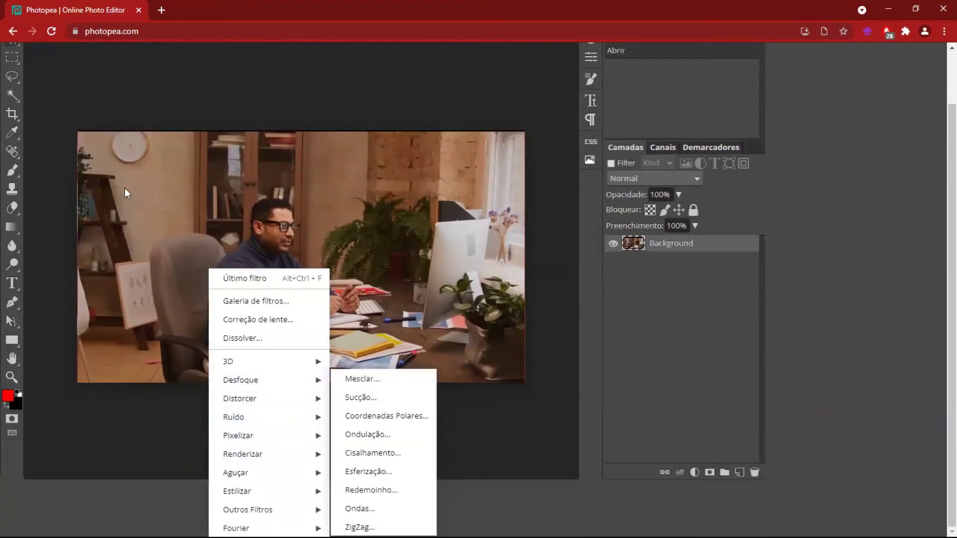
click(70, 137)
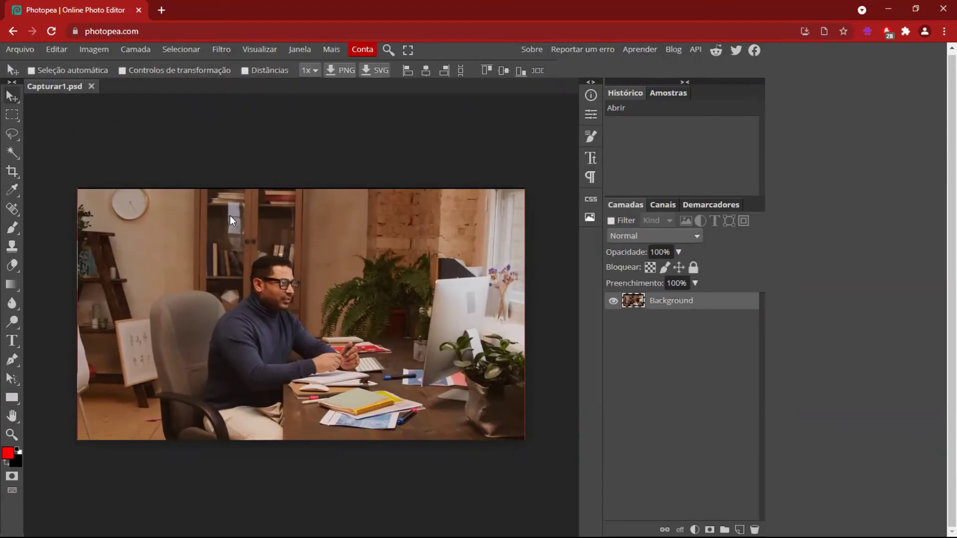